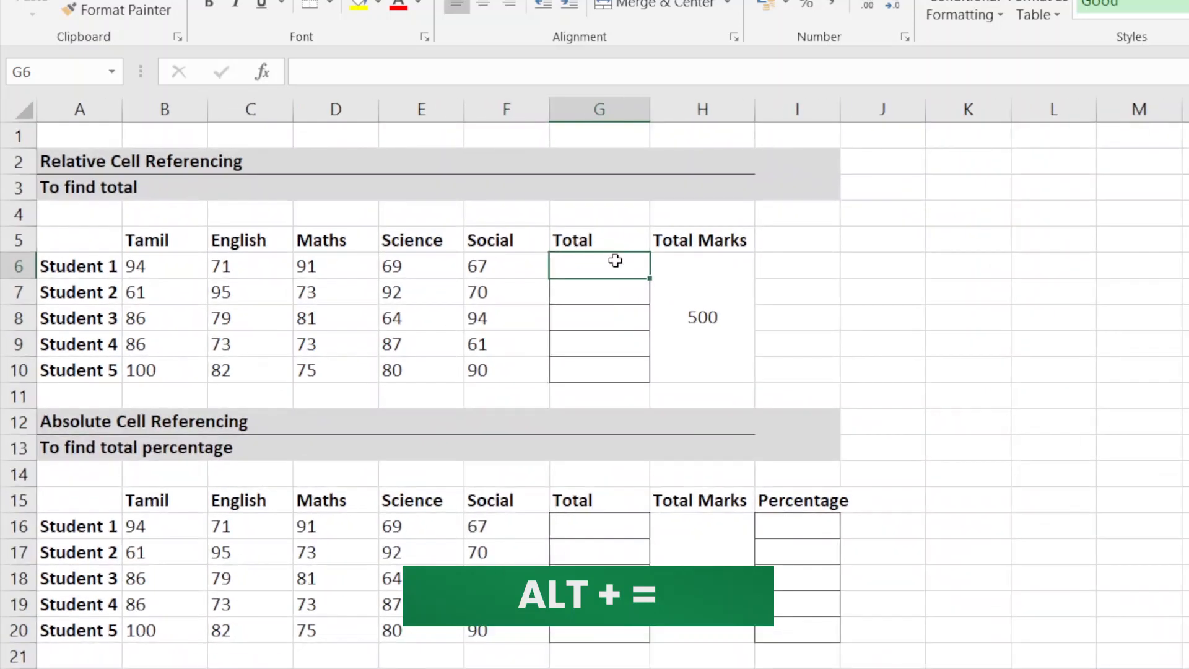
- Sum Student 1's marks from B6:F6 in cell G6 and fill the formula down to G10
{"action": "key", "text": "alt+equal"}
{"action": "key", "text": "Return"}
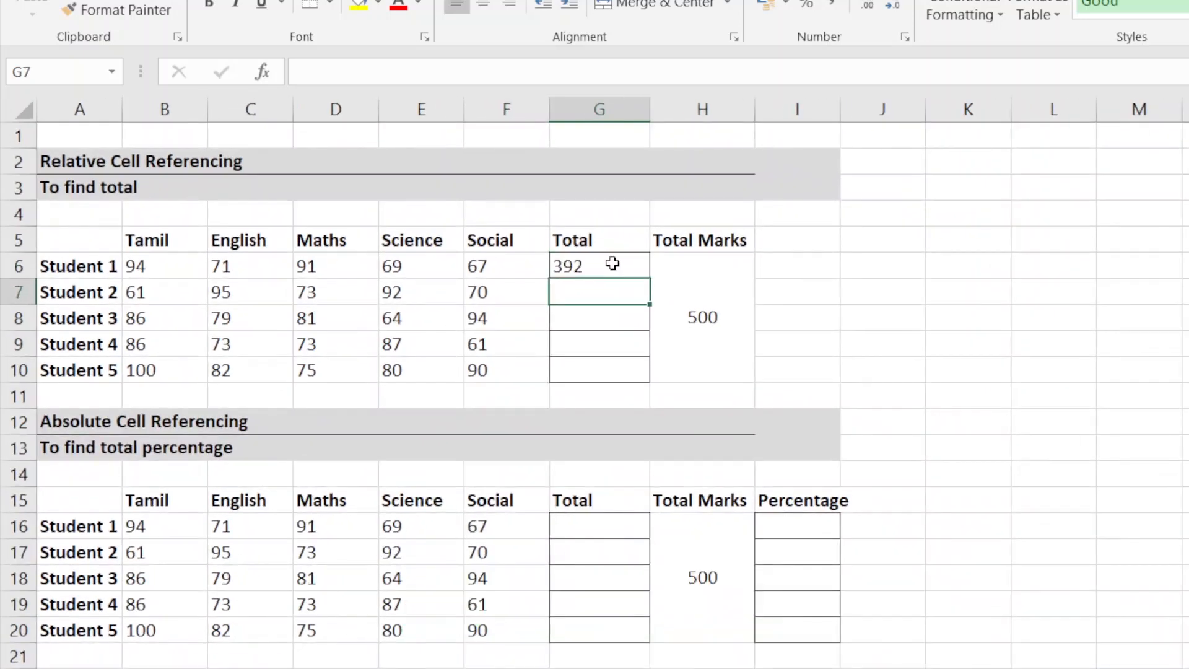
{"action": "left_click", "coordinate": [613, 264]}
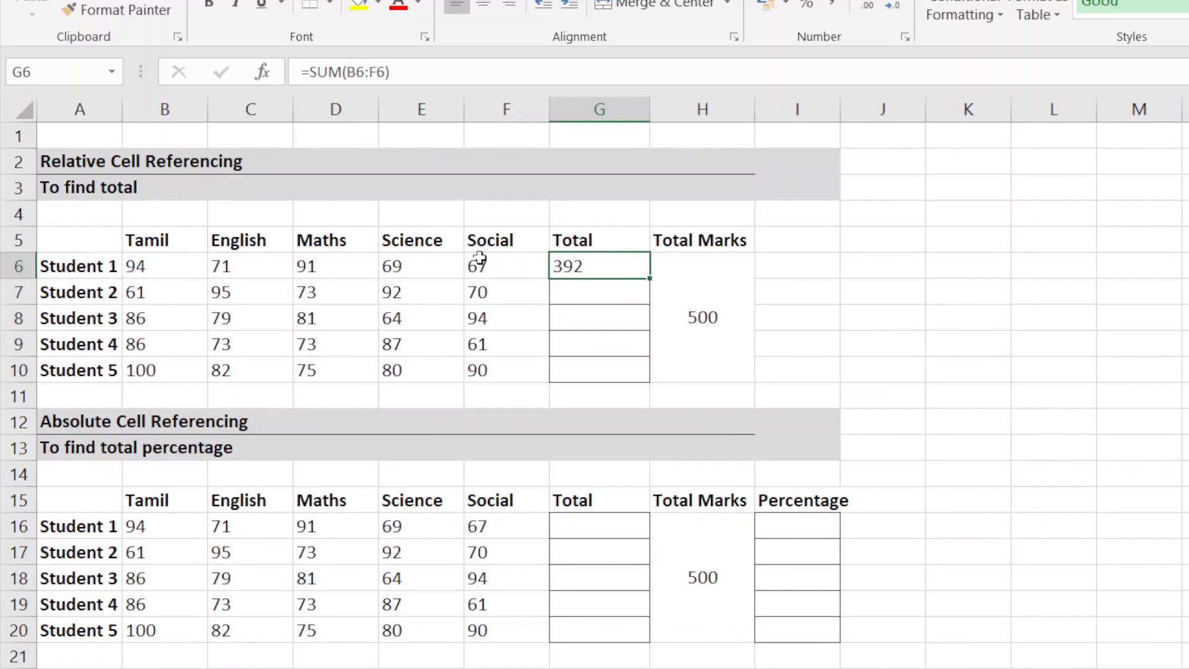
{"action": "left_click_drag", "start_coordinate": [653, 282], "coordinate": [621, 381]}
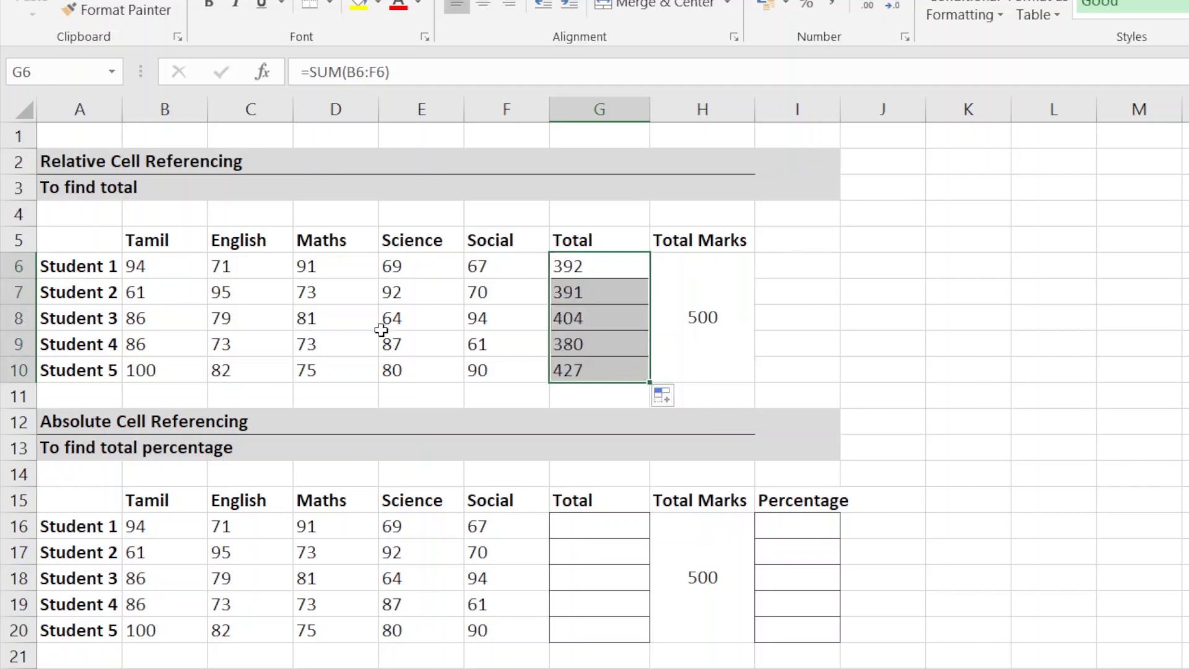
- Examine the cell ranges used by the Total formulas in G6, G7 and G10
{"action": "left_click", "coordinate": [575, 266]}
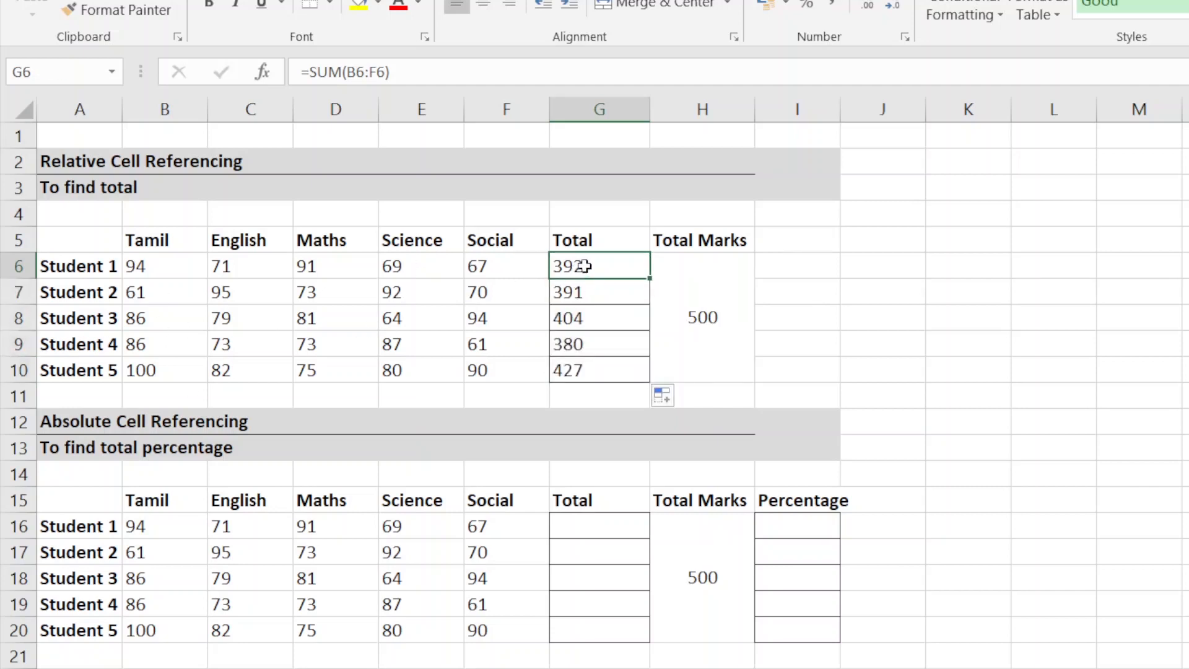
{"action": "double_click", "coordinate": [591, 292]}
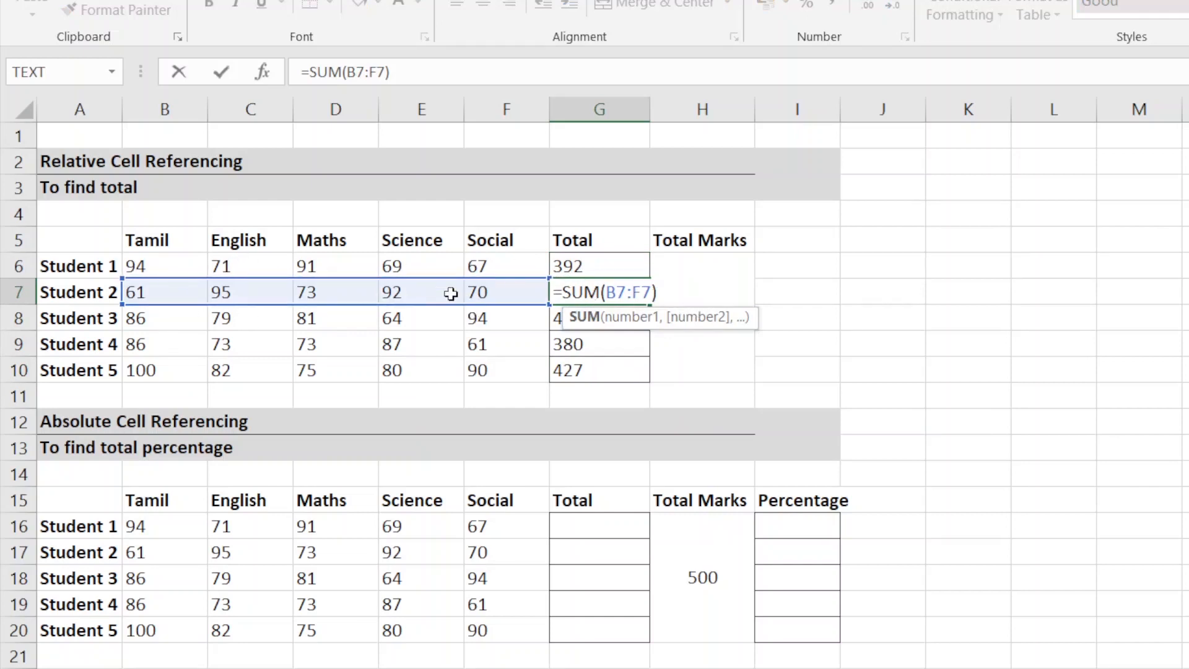
{"action": "key", "text": "Escape"}
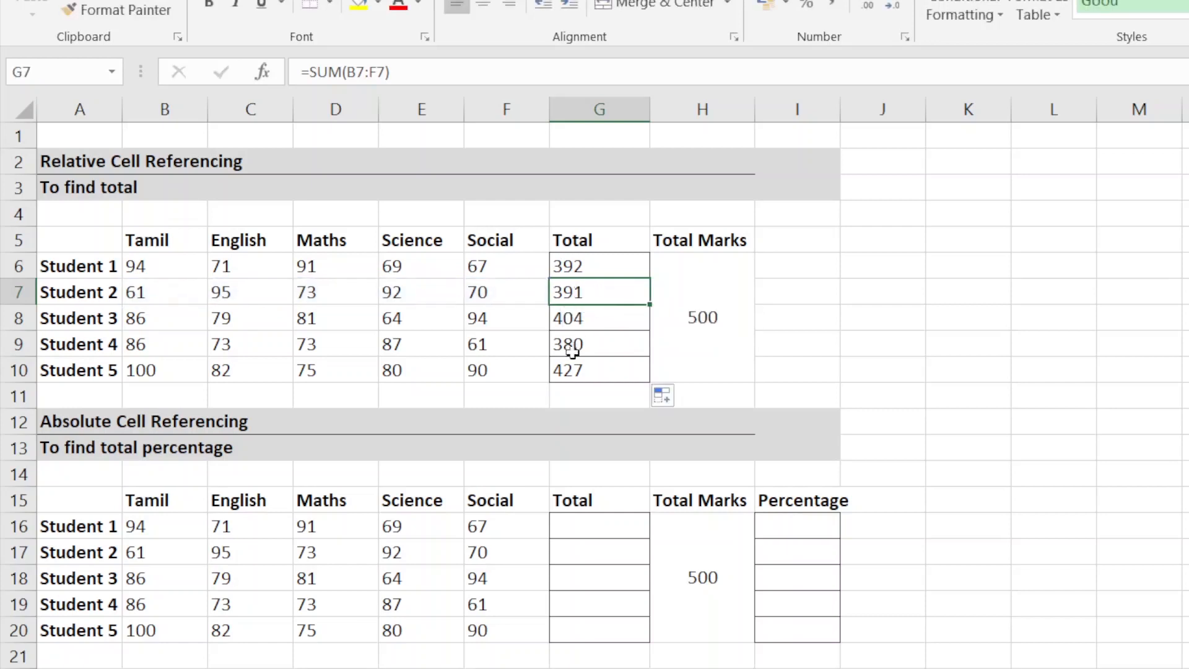
{"action": "double_click", "coordinate": [599, 370]}
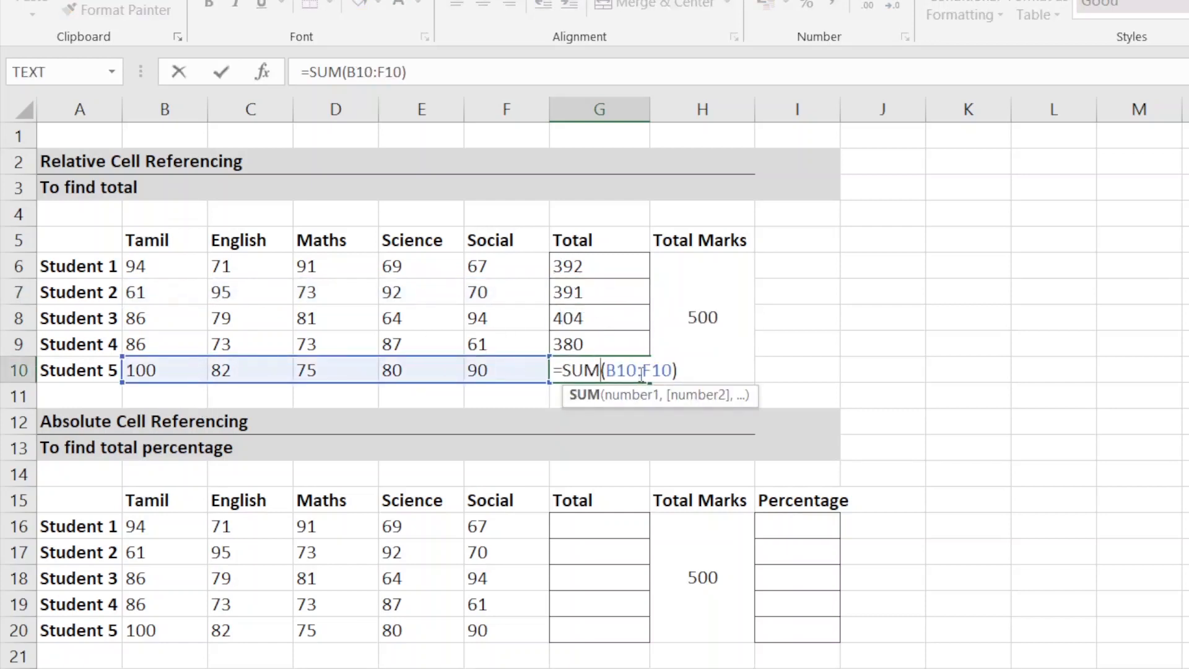
{"action": "key", "text": "Escape"}
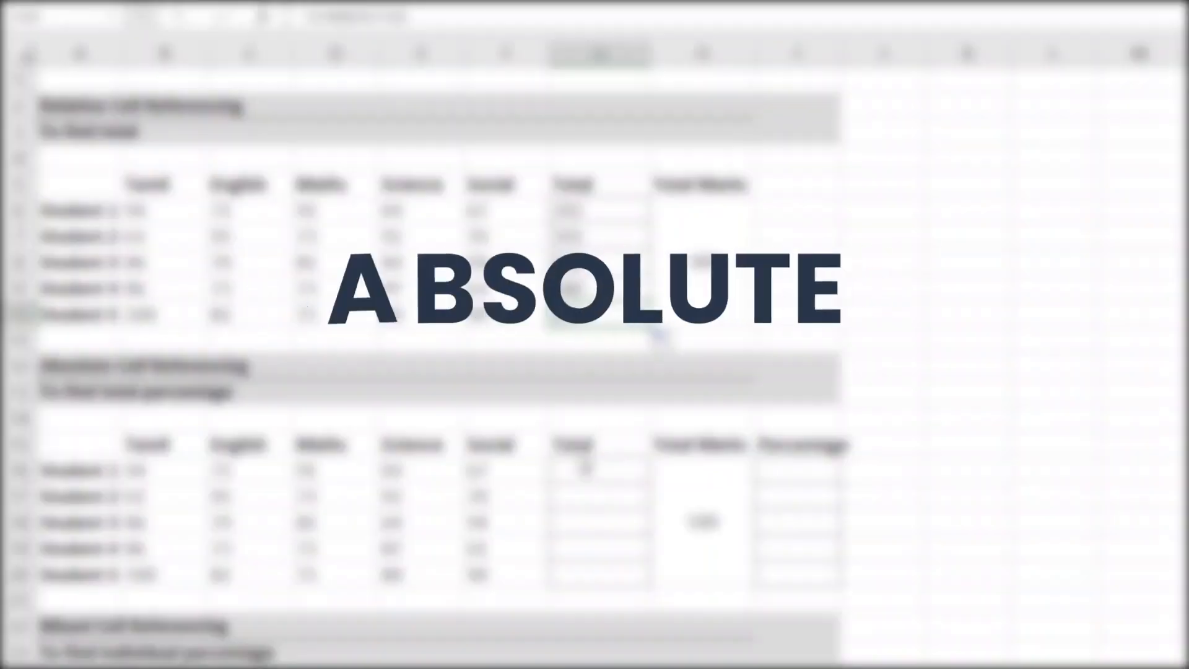
- Sum B16:F16 in cell G16 of the Absolute Cell Referencing table and fill the formula down to G20
{"action": "left_click", "coordinate": [584, 467]}
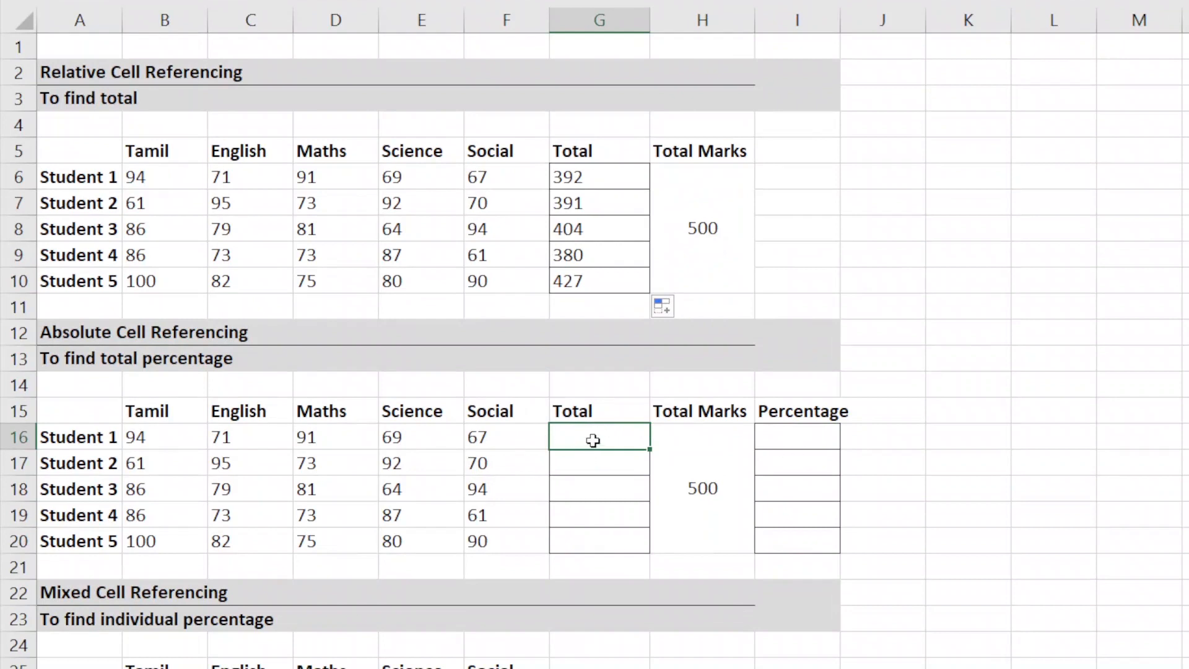
{"action": "key", "text": "alt+equal"}
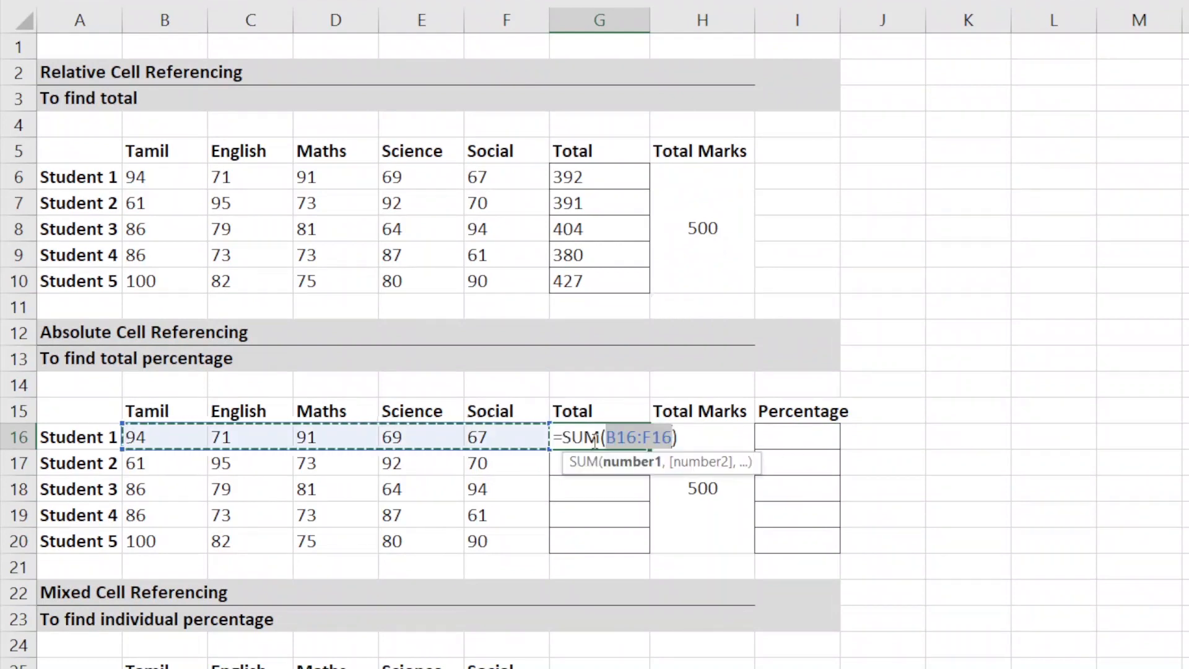
{"action": "key", "text": "Return"}
{"action": "left_click", "coordinate": [593, 440]}
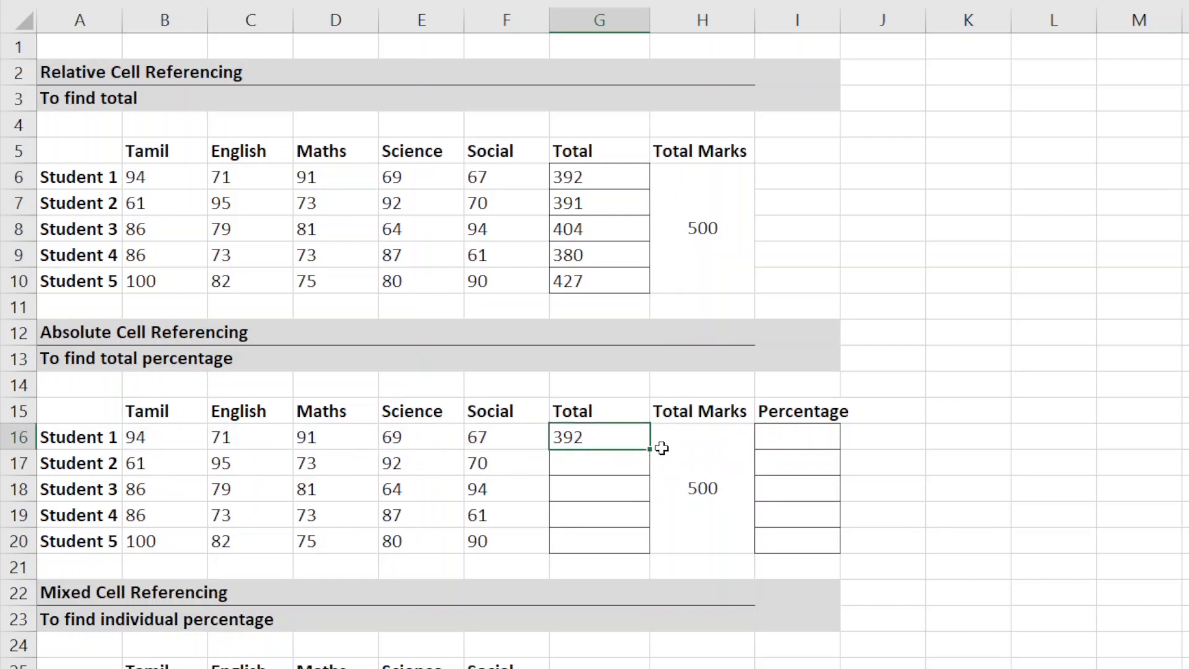
{"action": "left_click_drag", "start_coordinate": [650, 444], "coordinate": [631, 552]}
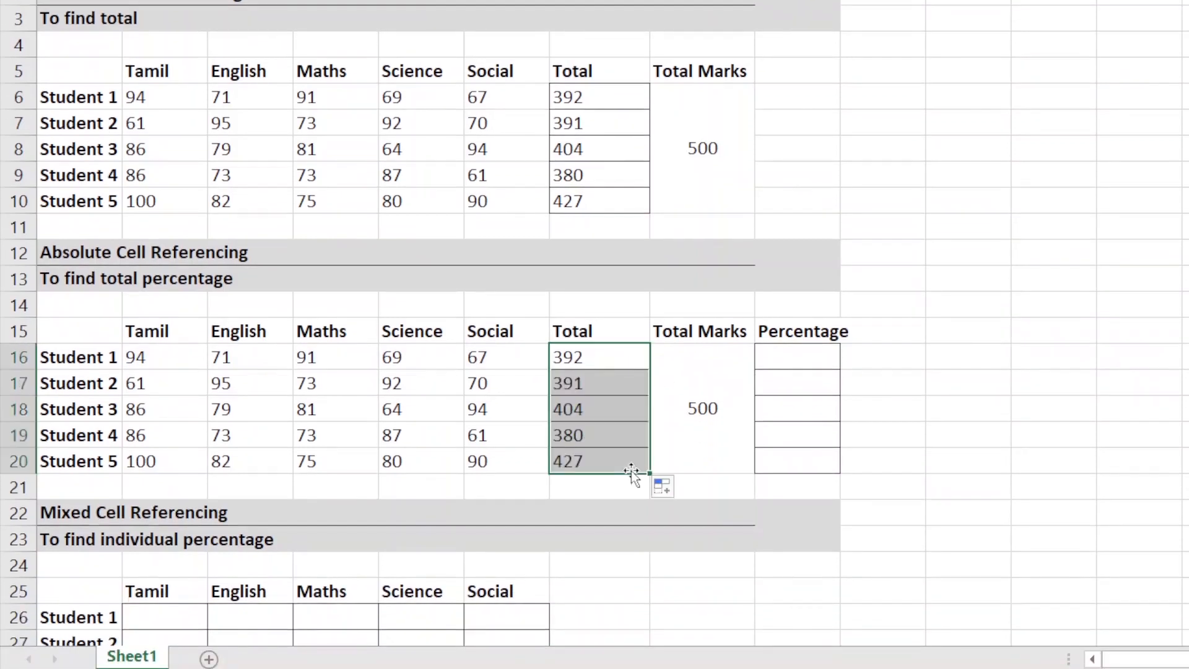
{"action": "left_click", "coordinate": [777, 358]}
{"action": "left_click", "coordinate": [694, 405]}
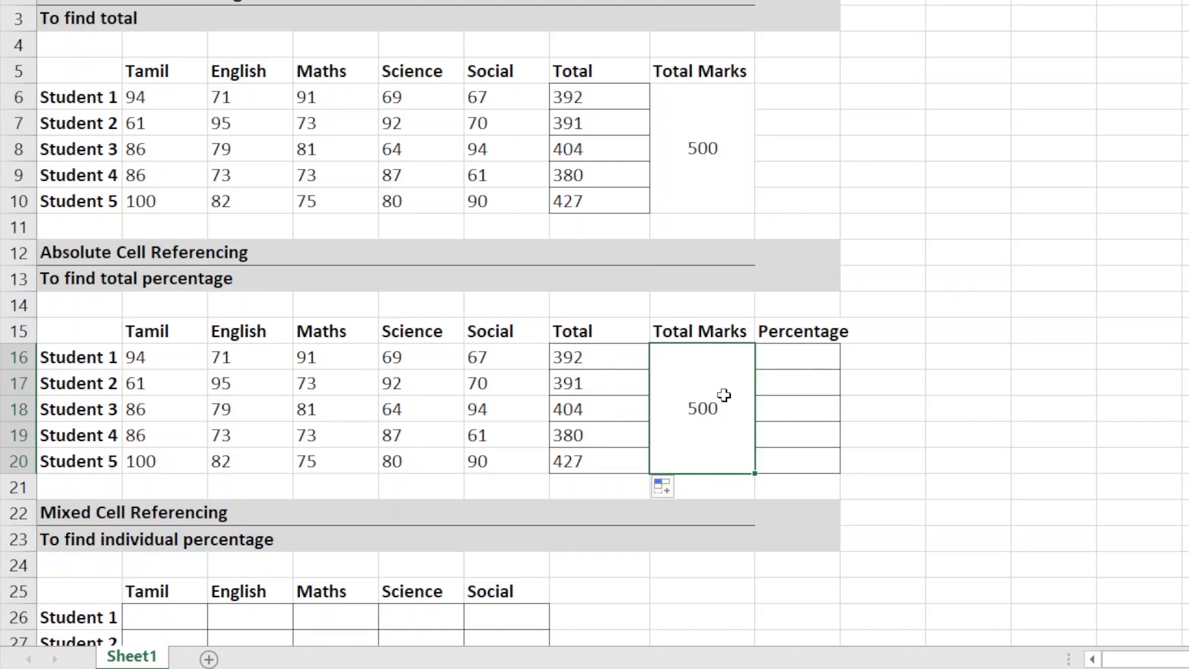
{"action": "left_click", "coordinate": [789, 362]}
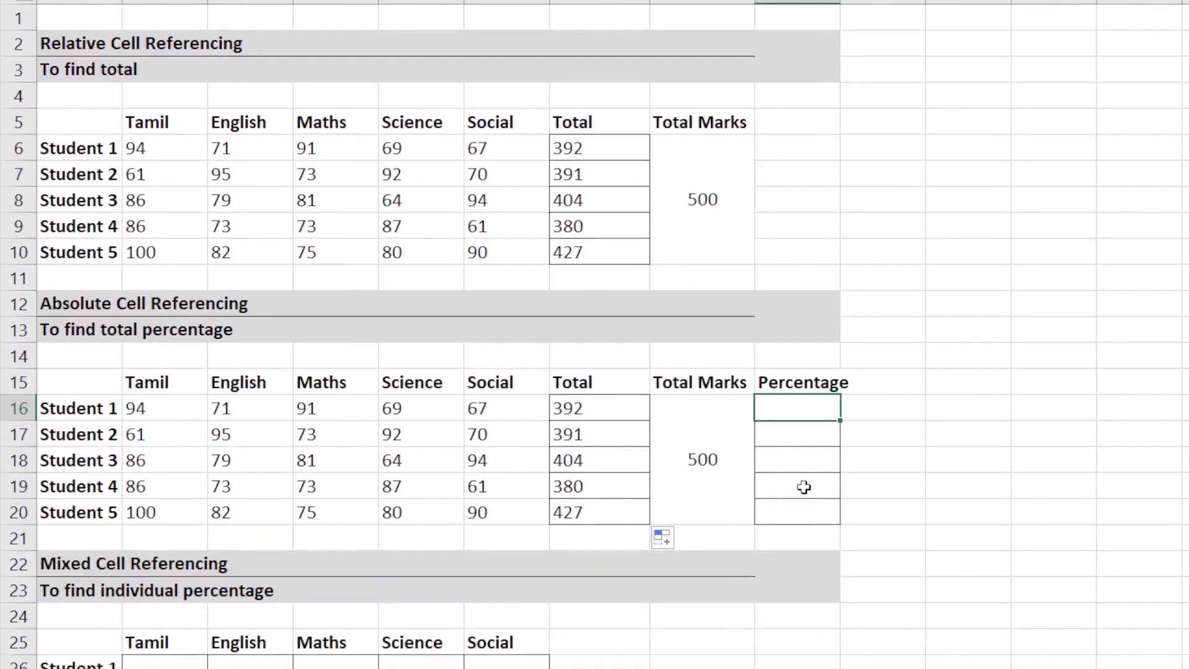
{"action": "left_click", "coordinate": [795, 514]}
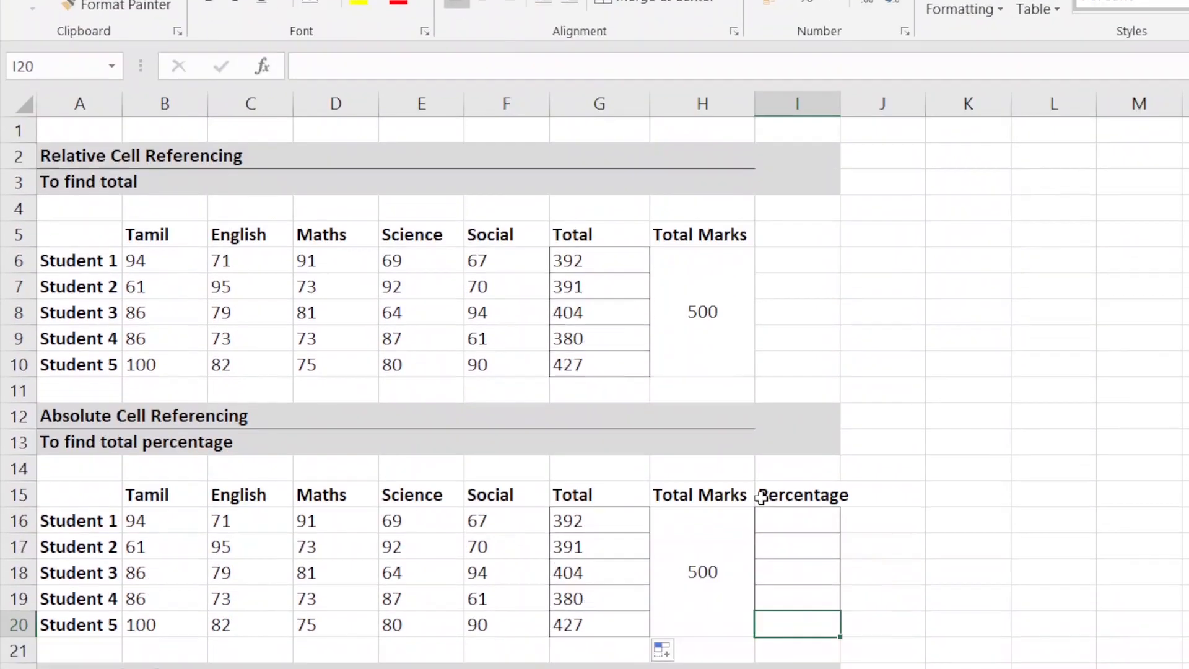
- Calculate Student 1's percentage in I16 with =G16/H16 and fill the formula down to I20
{"action": "left_click", "coordinate": [774, 660]}
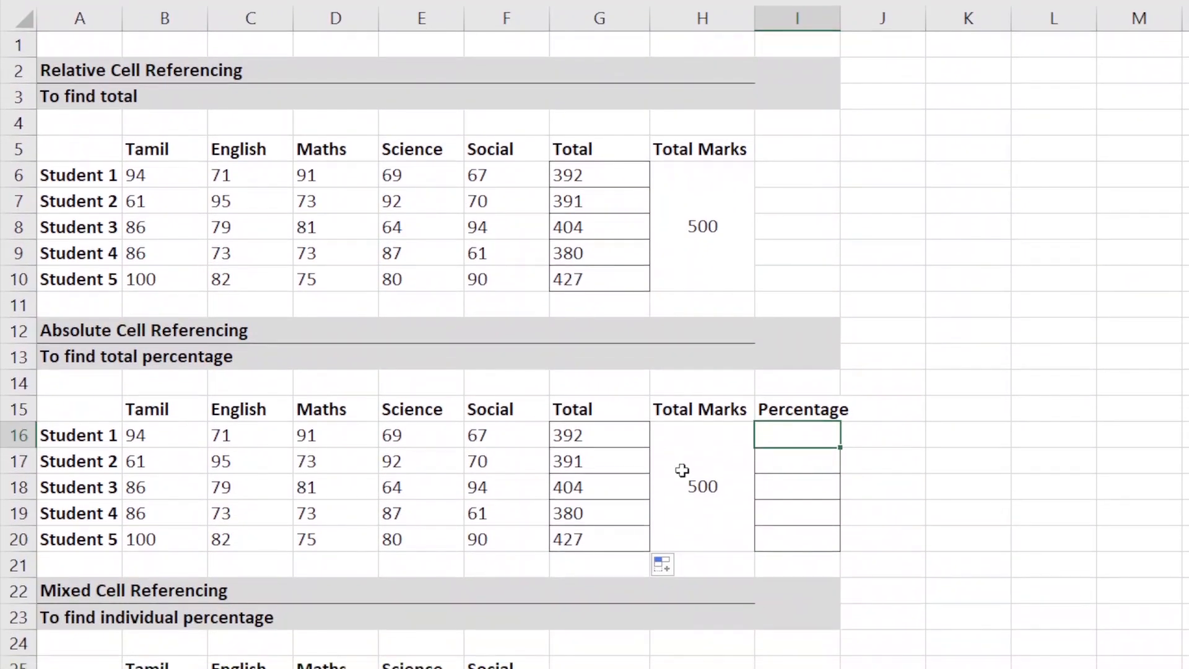
{"action": "type", "text": "="}
{"action": "left_click", "coordinate": [565, 434]}
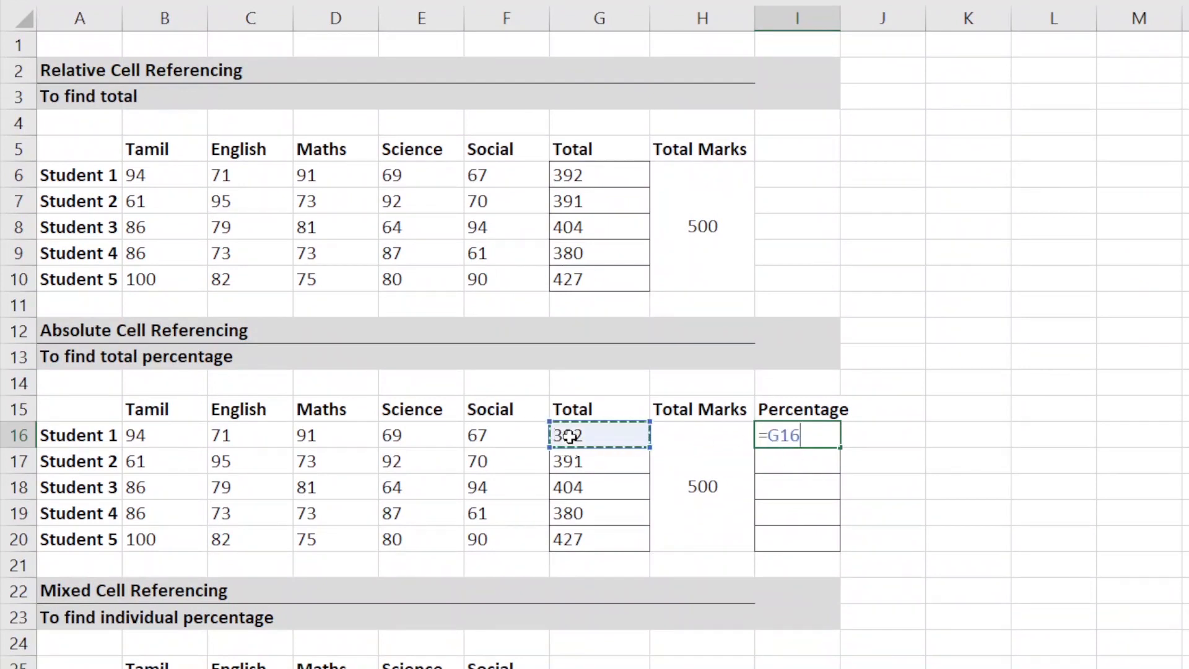
{"action": "type", "text": "/"}
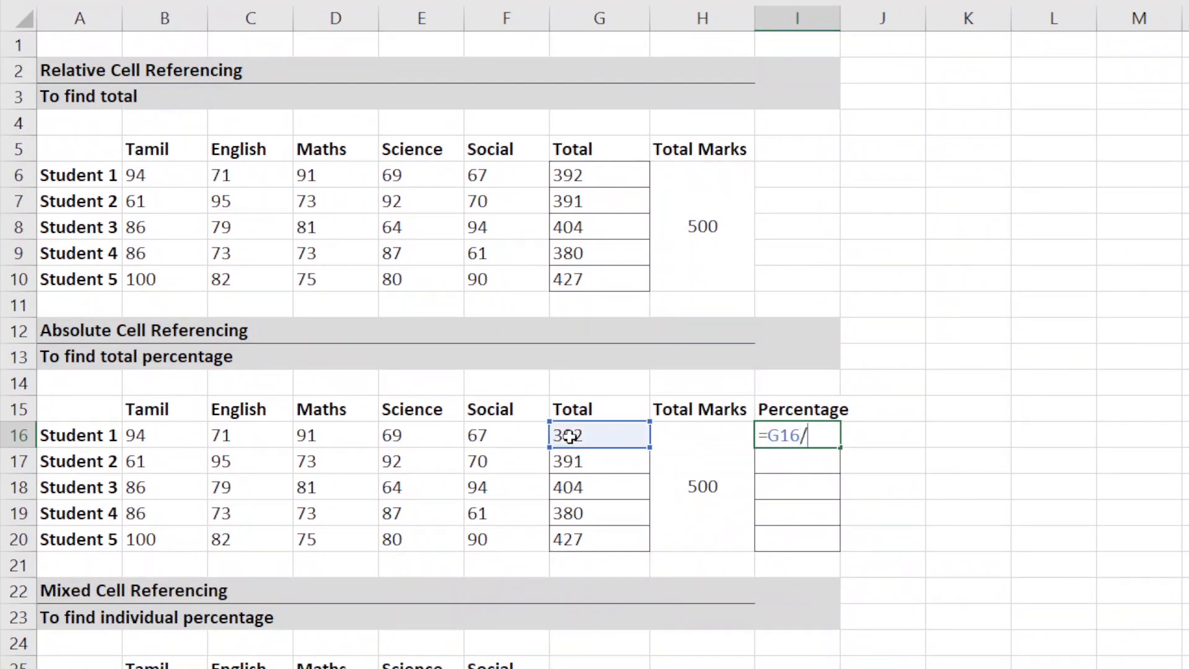
{"action": "left_click", "coordinate": [690, 487]}
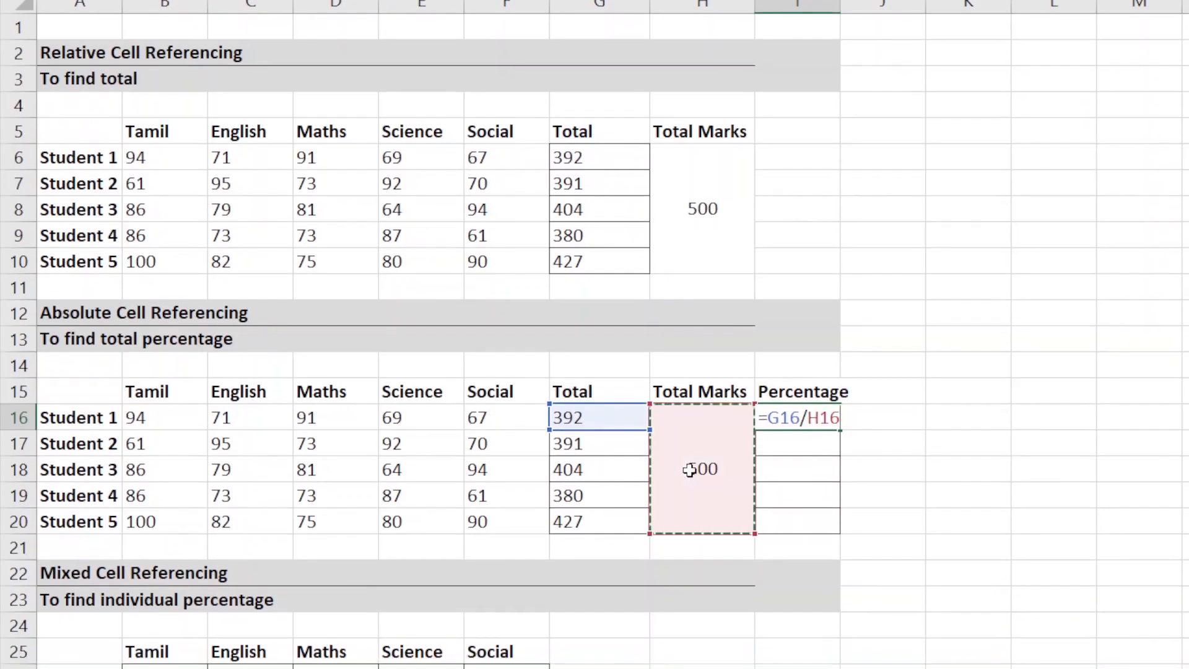
{"action": "key", "text": "Return"}
{"action": "left_click", "coordinate": [826, 416]}
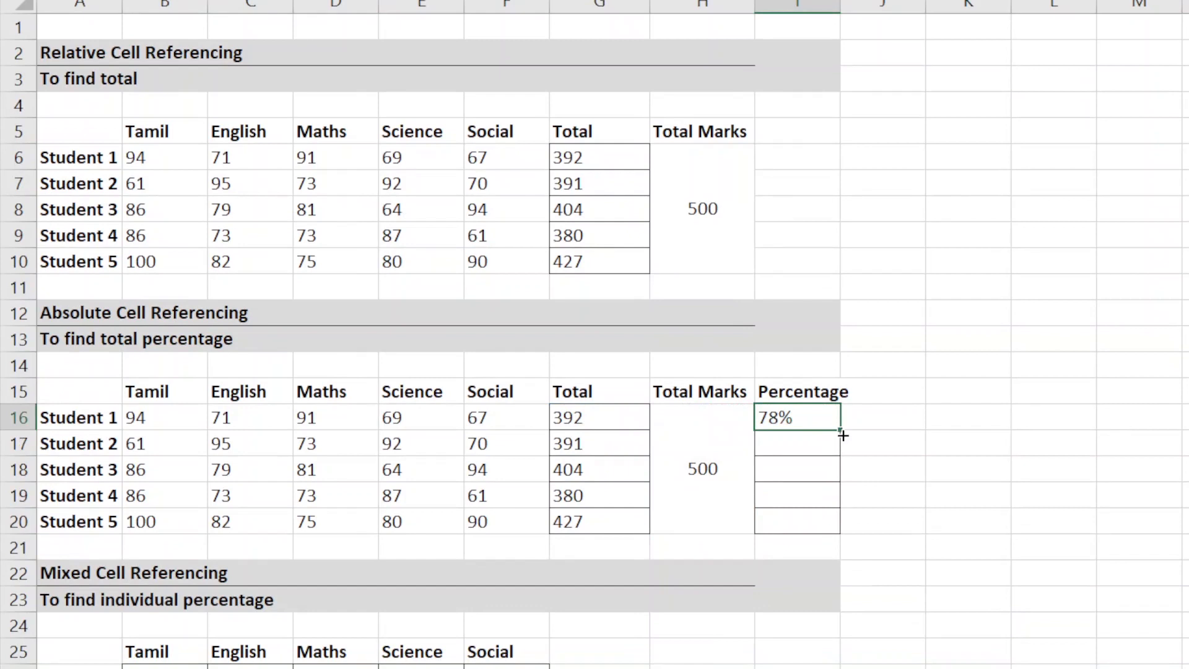
{"action": "left_click_drag", "start_coordinate": [839, 436], "coordinate": [842, 526]}
{"action": "left_click_drag", "start_coordinate": [842, 477], "coordinate": [841, 471]}
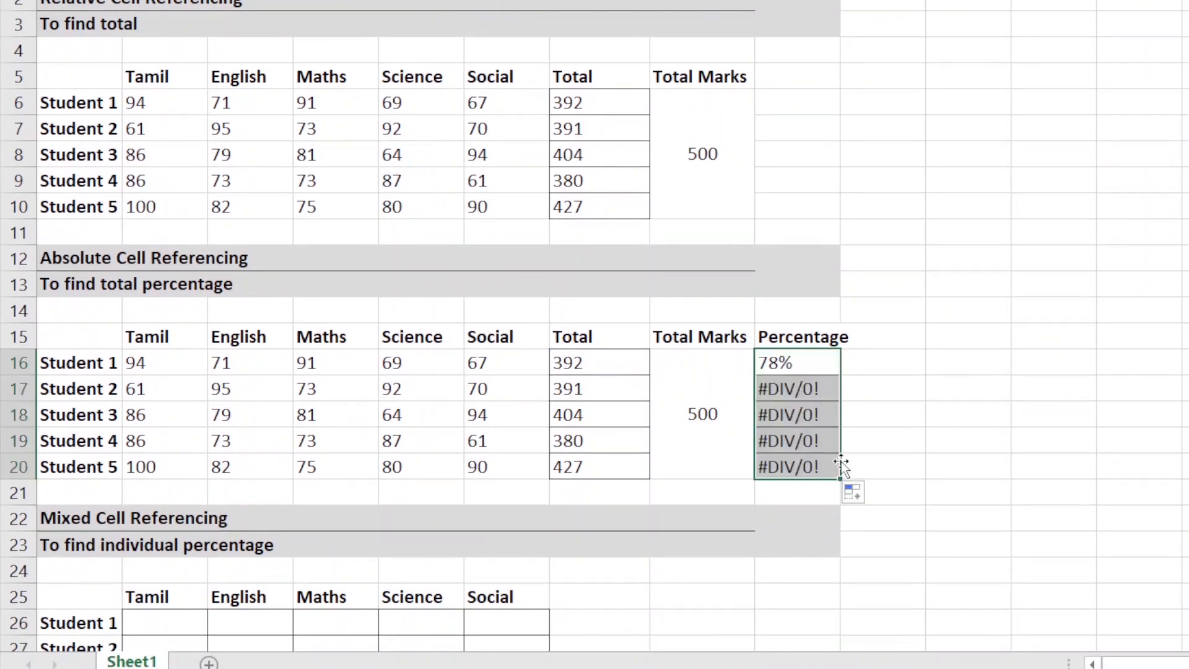
- Examine the percentage cells I17 and I18 and the cells that I18's formula refers to
{"action": "left_click", "coordinate": [812, 389]}
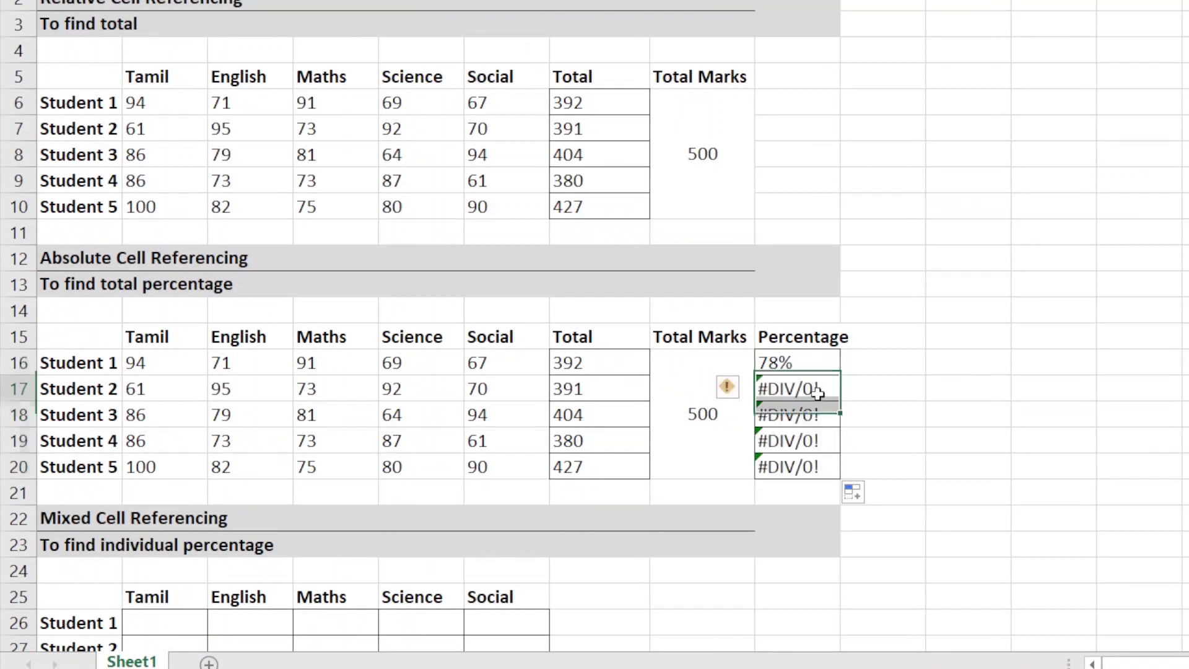
{"action": "double_click", "coordinate": [817, 417]}
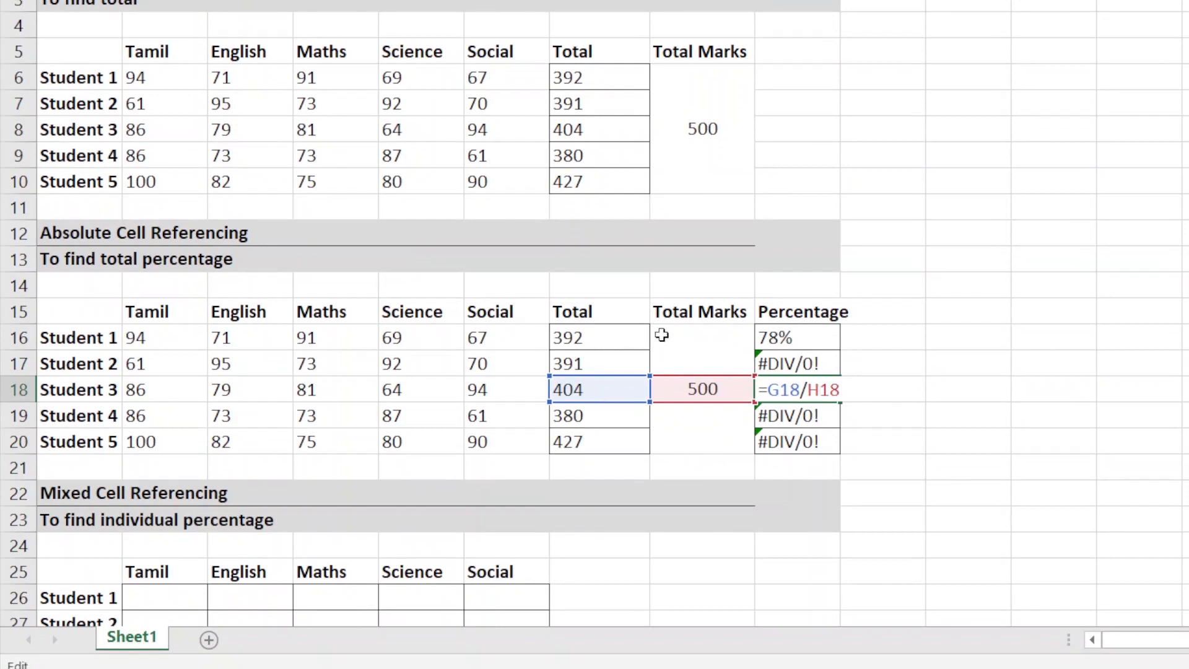
- Unmerge the Total Marks cell H16:H20 to see where its value sits, and merge and center it again
{"action": "left_click", "coordinate": [715, 356]}
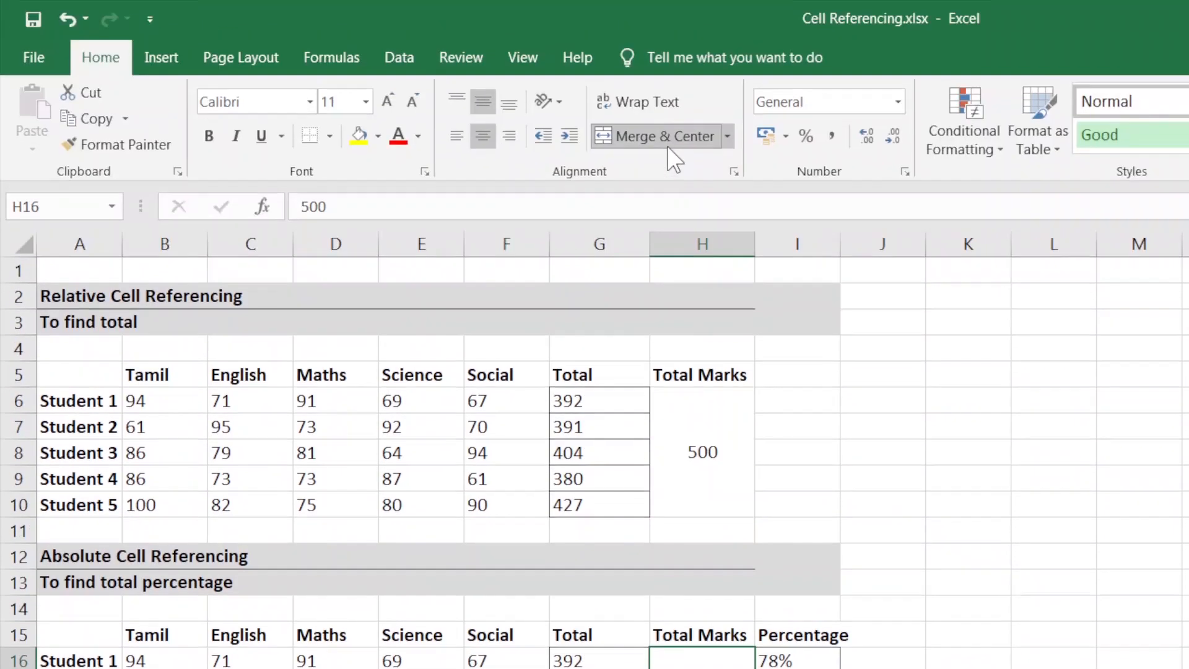
{"action": "left_click", "coordinate": [667, 146]}
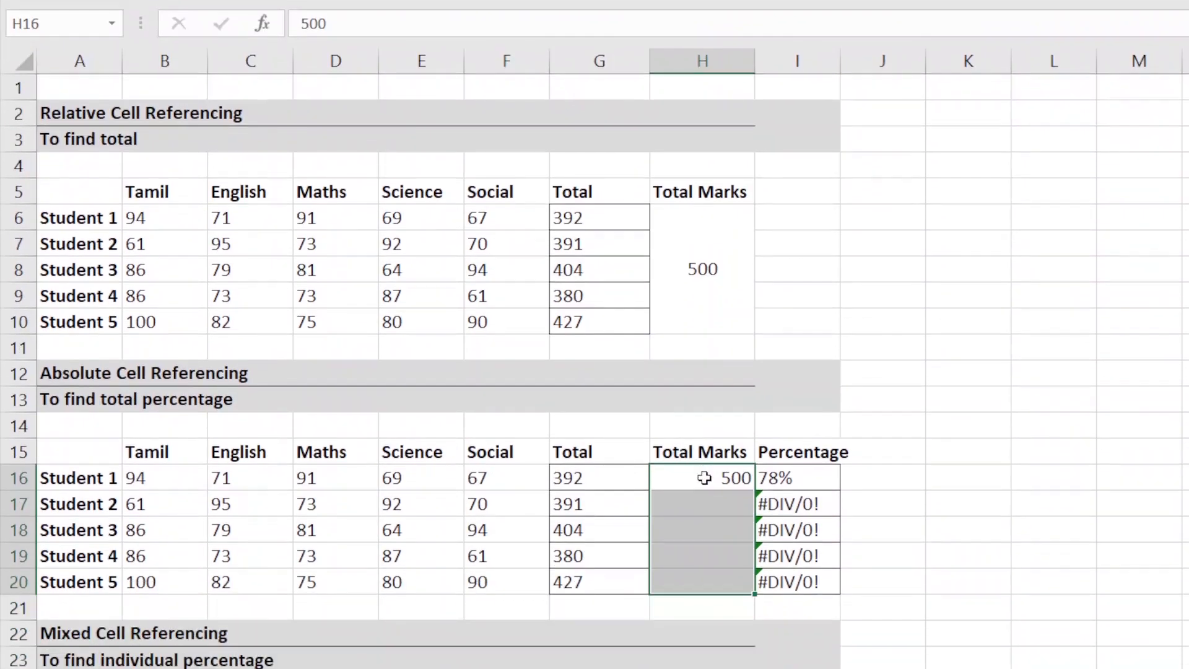
{"action": "left_click", "coordinate": [704, 477]}
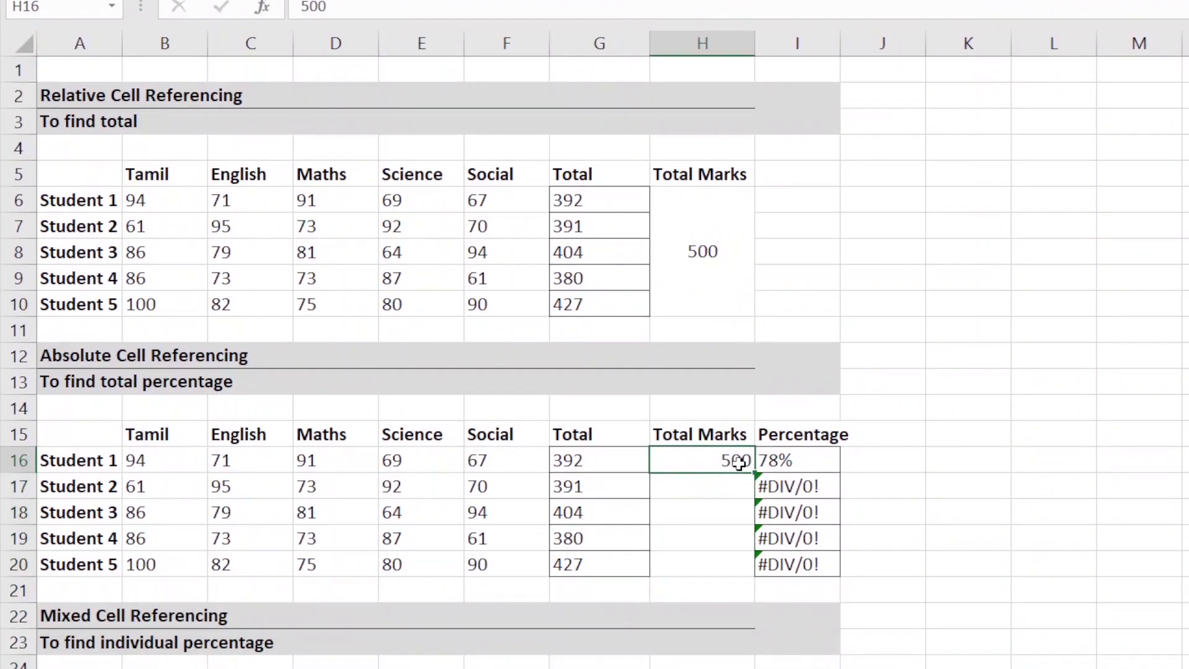
{"action": "left_click_drag", "start_coordinate": [726, 460], "coordinate": [695, 560]}
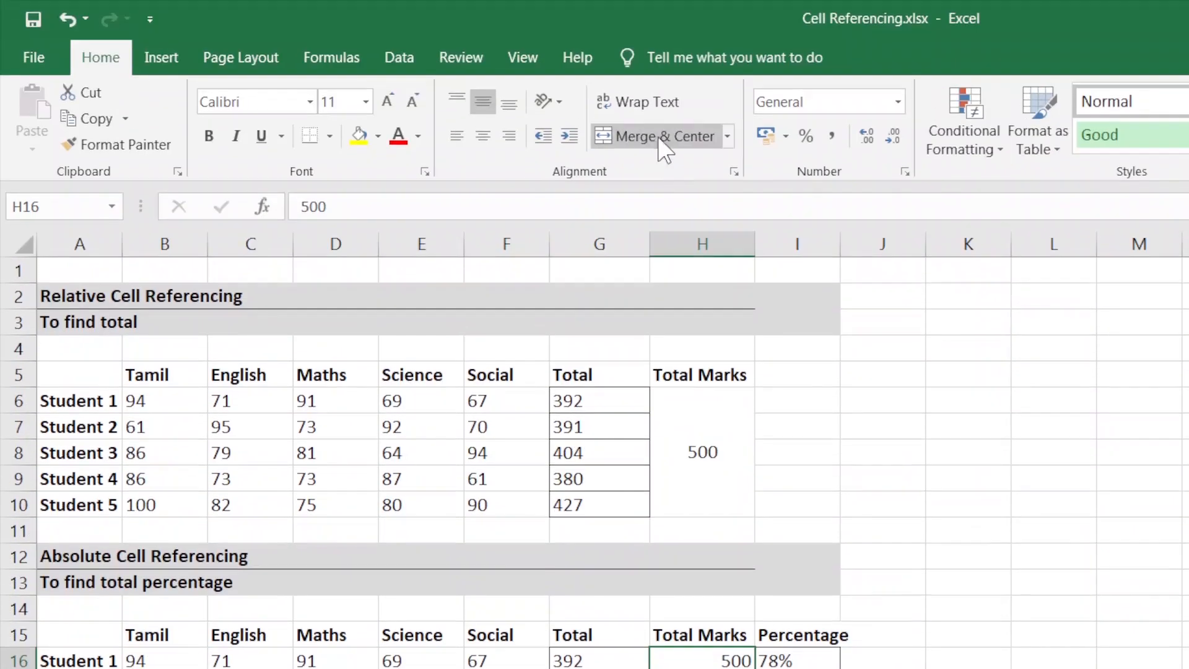
{"action": "left_click", "coordinate": [663, 124]}
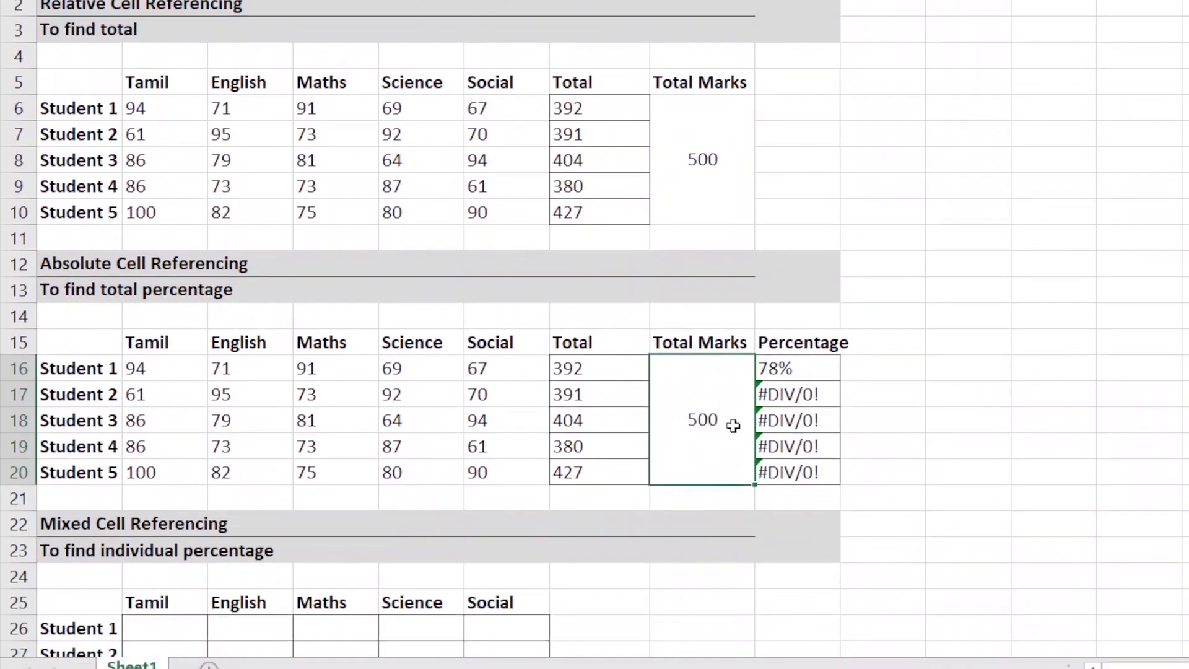
- Examine which cells the percentage formula in I17 refers to, leaving the cell without changes
{"action": "left_click", "coordinate": [815, 399]}
{"action": "left_click", "coordinate": [692, 418]}
{"action": "left_click", "coordinate": [805, 394]}
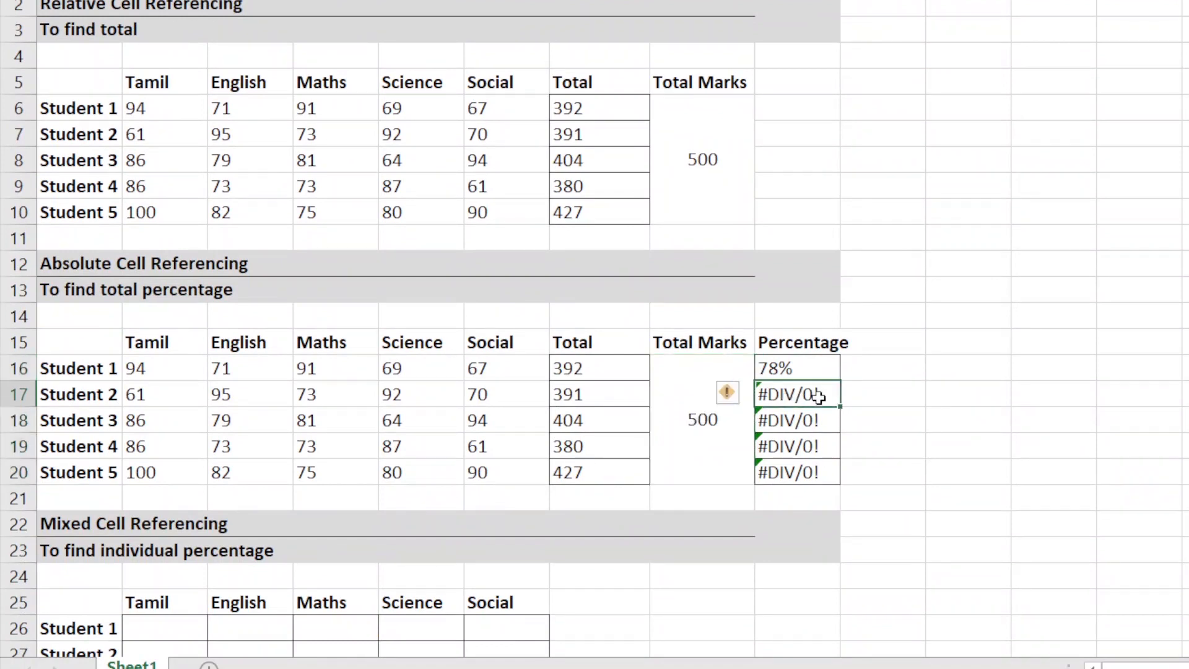
{"action": "double_click", "coordinate": [818, 396]}
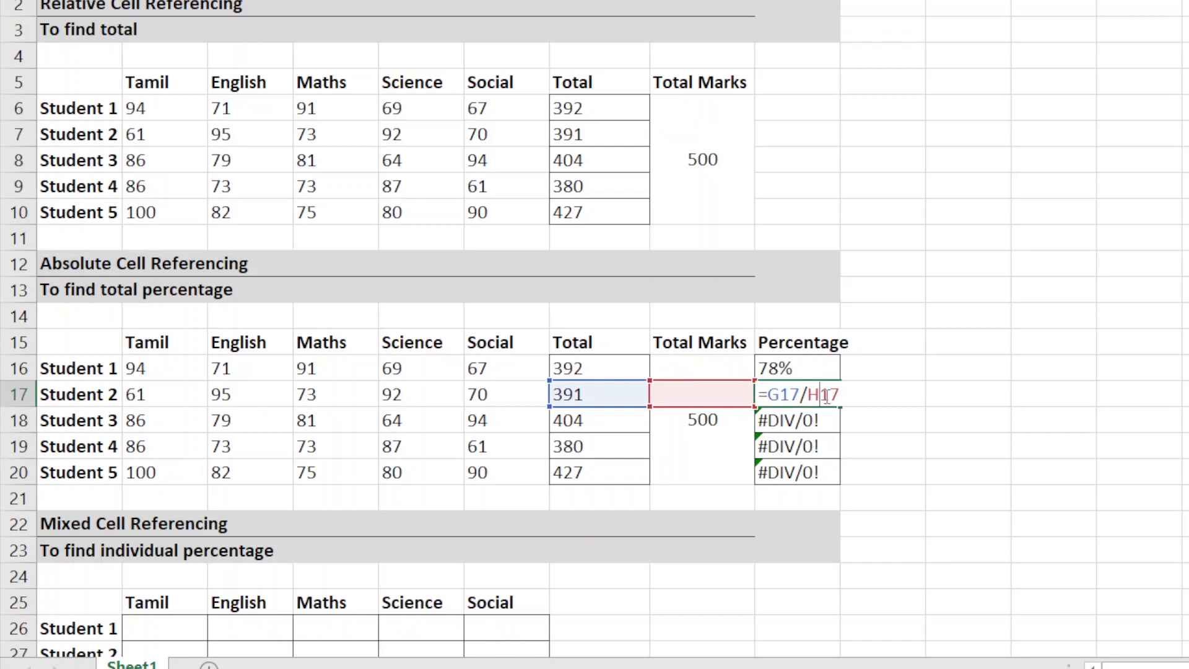
{"action": "key", "text": "F4"}
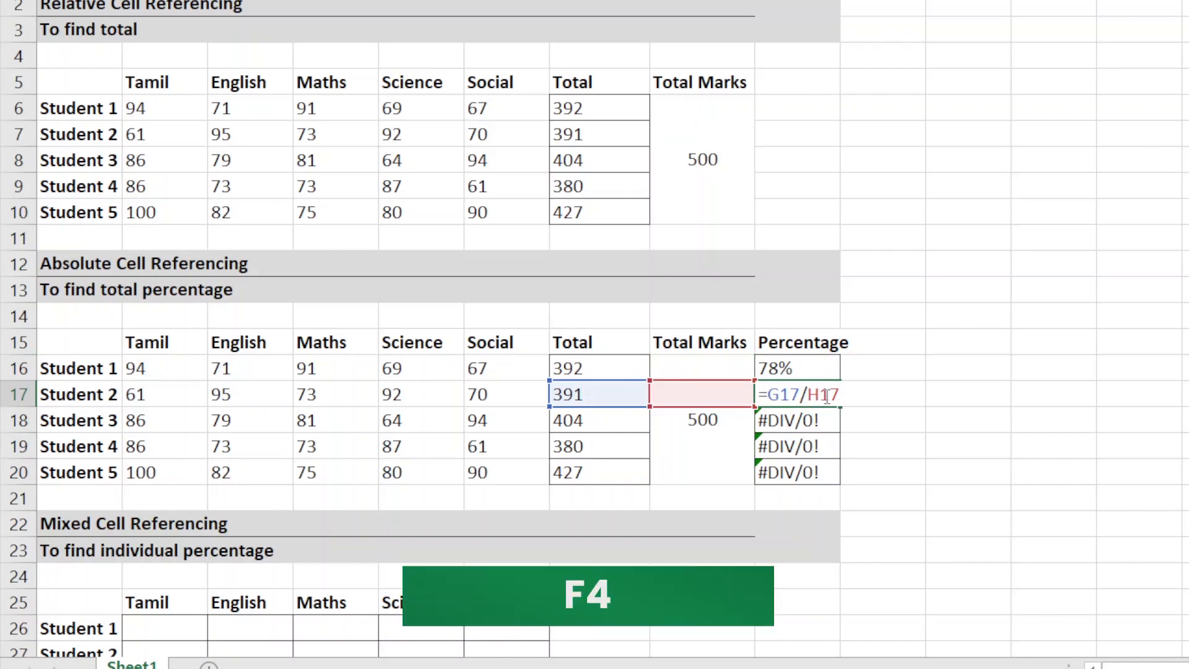
{"action": "key", "text": "Escape"}
- Make the Total Marks reference in I16's percentage formula absolute, giving =G16/$H$16
{"action": "left_click", "coordinate": [803, 366]}
{"action": "double_click", "coordinate": [803, 367]}
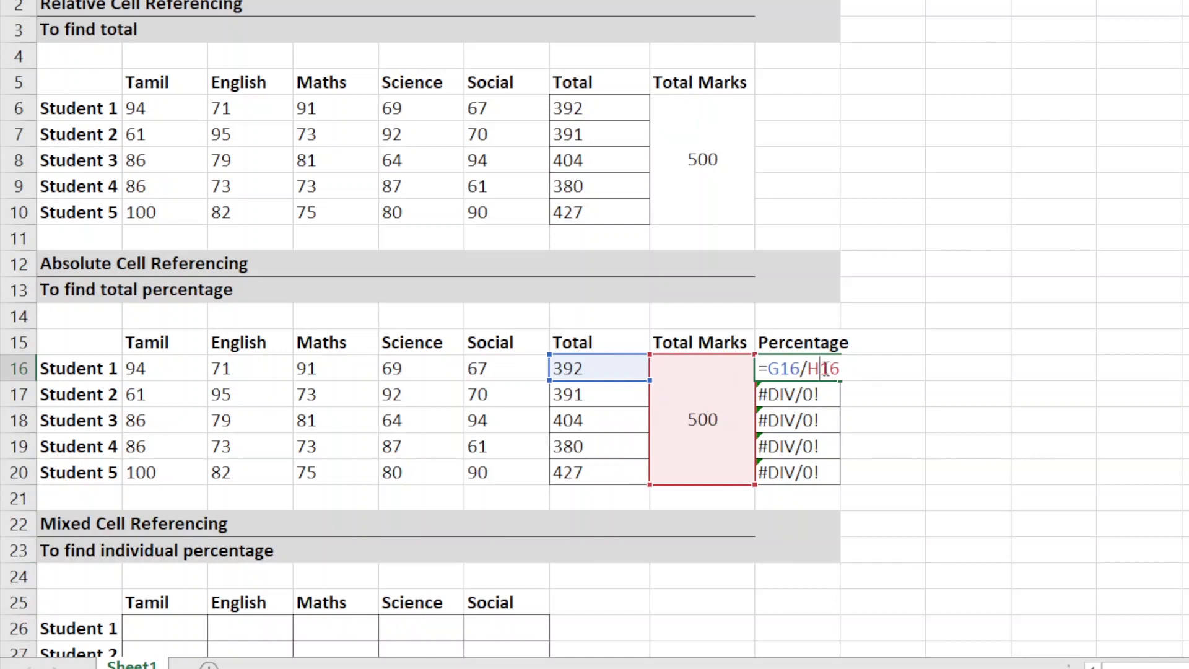
{"action": "key", "text": "F4"}
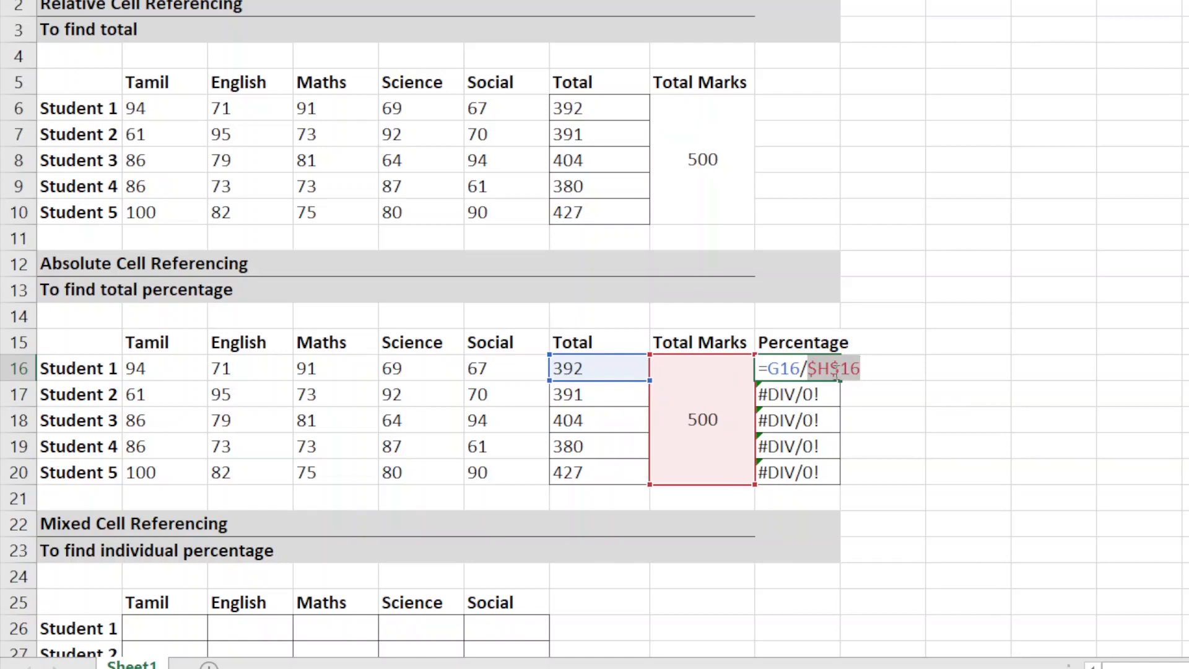
{"action": "left_click", "coordinate": [830, 370]}
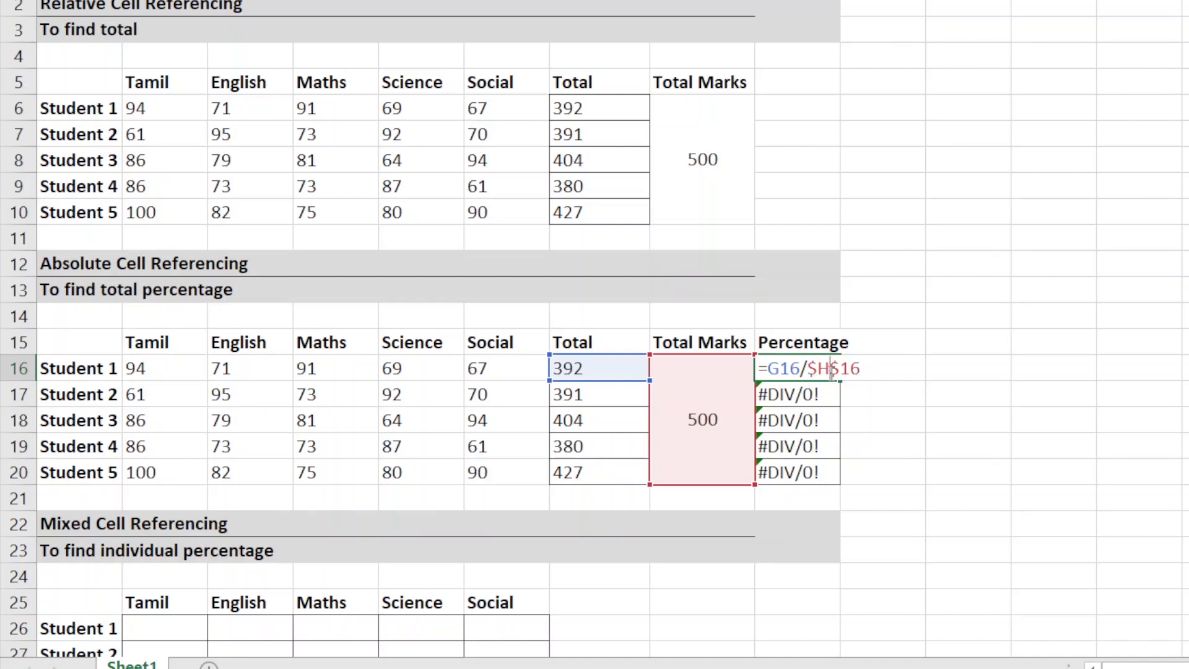
{"action": "key", "text": "ctrl+Return"}
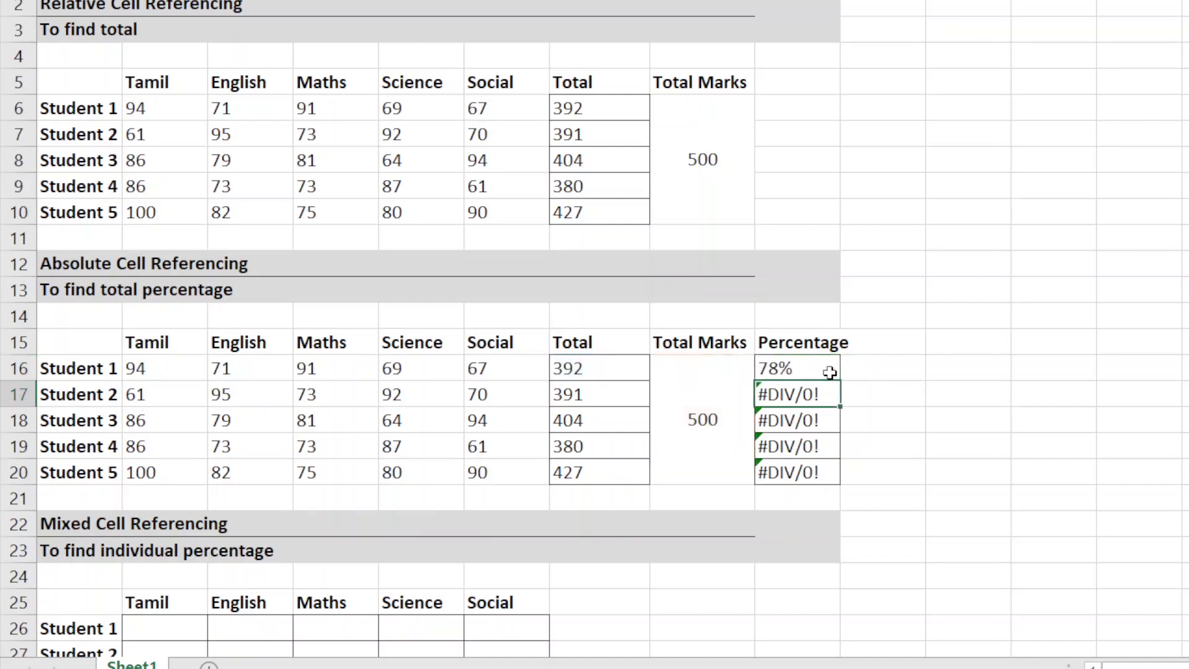
- Fill I16's percentage formula down to I20 and examine which cells the formulas in I17 and I18 refer to
{"action": "left_click_drag", "start_coordinate": [840, 387], "coordinate": [829, 478]}
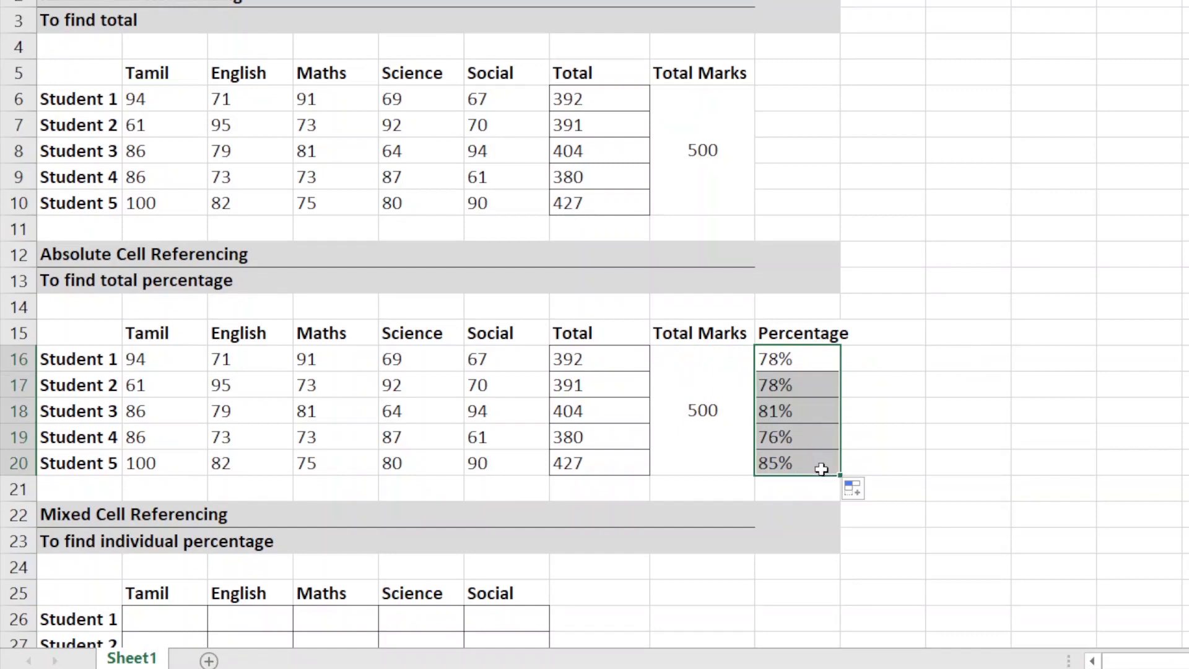
{"action": "left_click", "coordinate": [796, 386]}
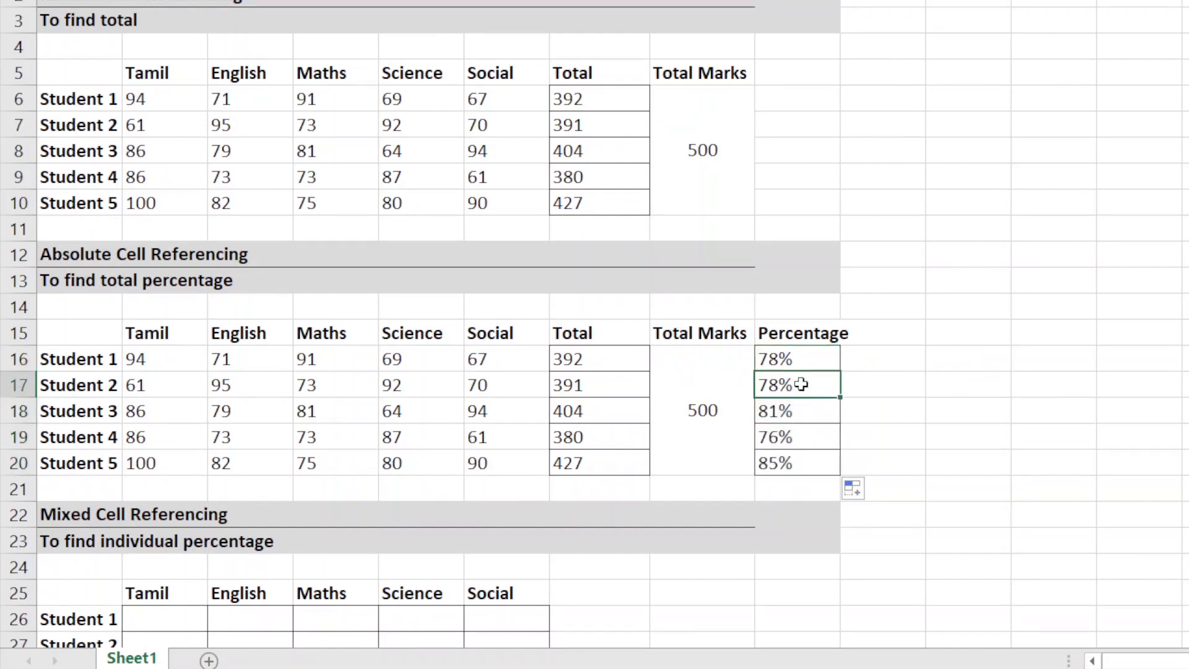
{"action": "double_click", "coordinate": [801, 385]}
{"action": "key", "text": "Escape"}
{"action": "double_click", "coordinate": [808, 411]}
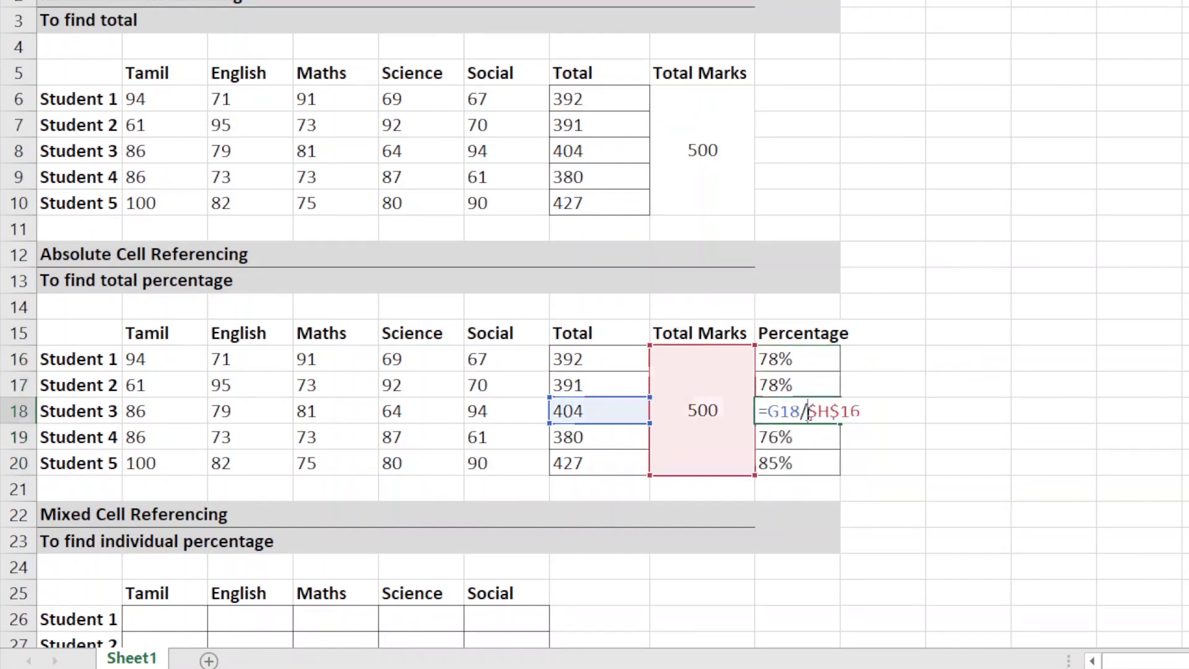
{"action": "key", "text": "Escape"}
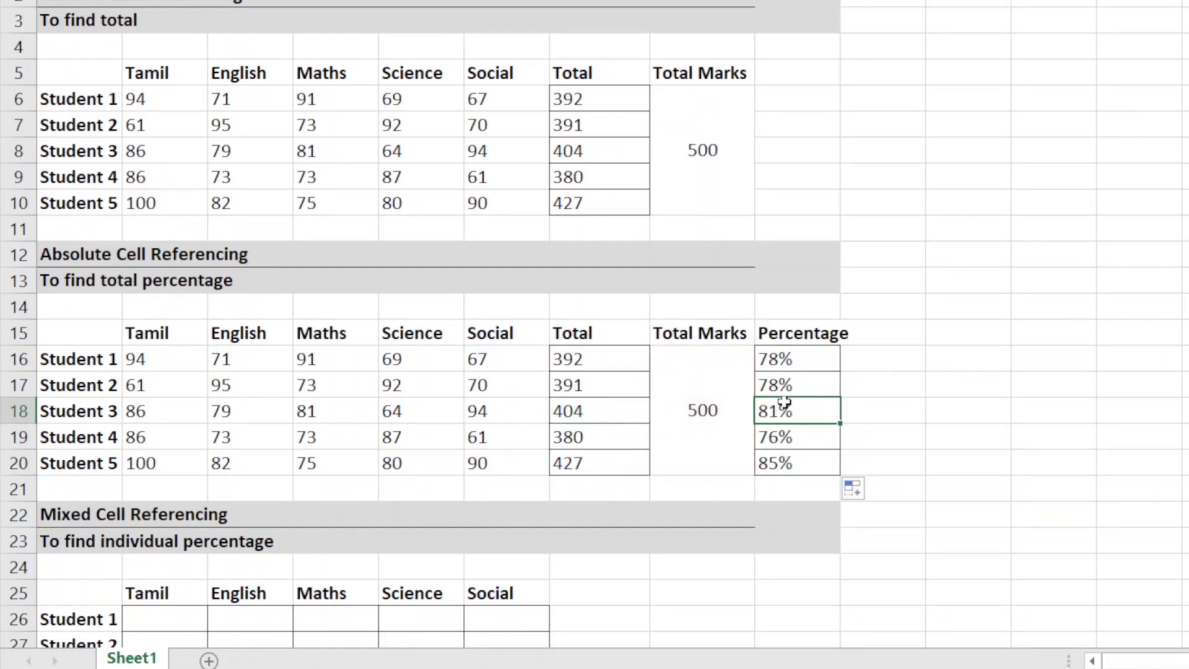
- Unmerge the Total Marks cell H16:H20 to check I19's absolute reference against it, and merge and center the range again
{"action": "left_click", "coordinate": [710, 385]}
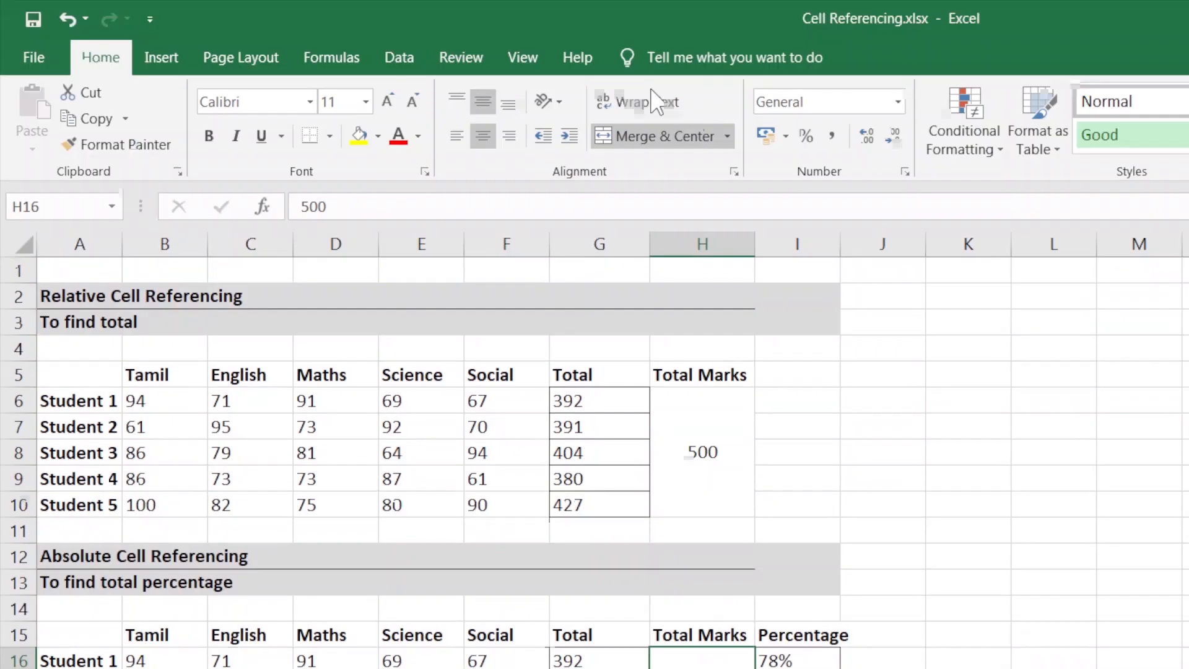
{"action": "left_click", "coordinate": [665, 139]}
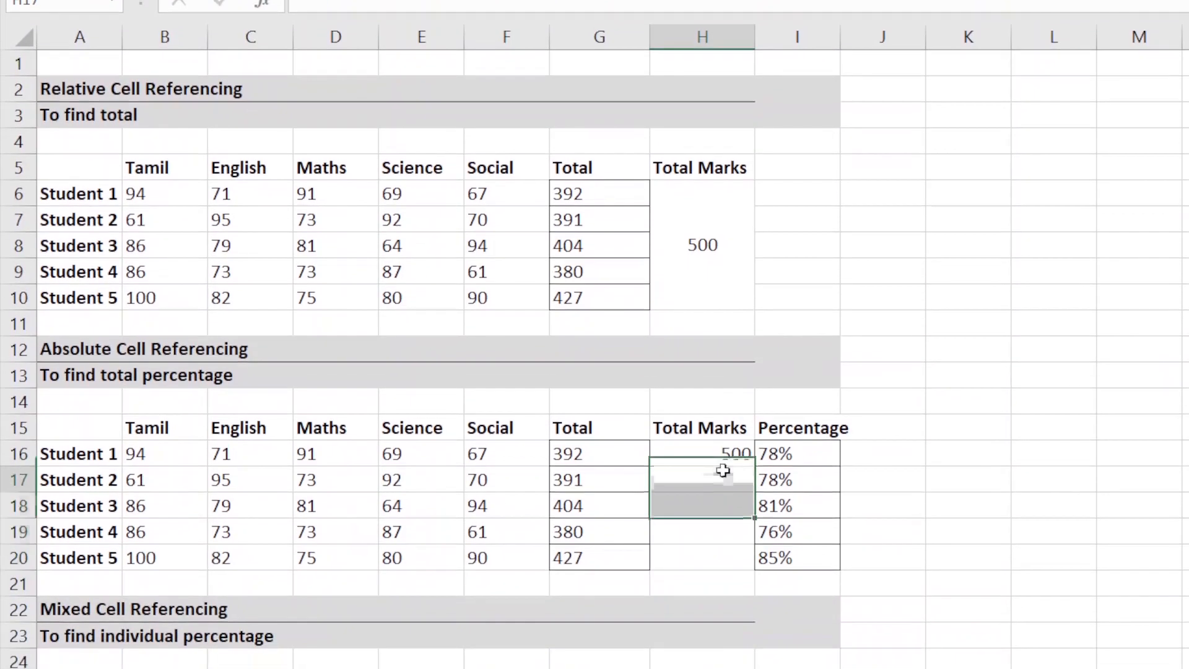
{"action": "left_click", "coordinate": [722, 510]}
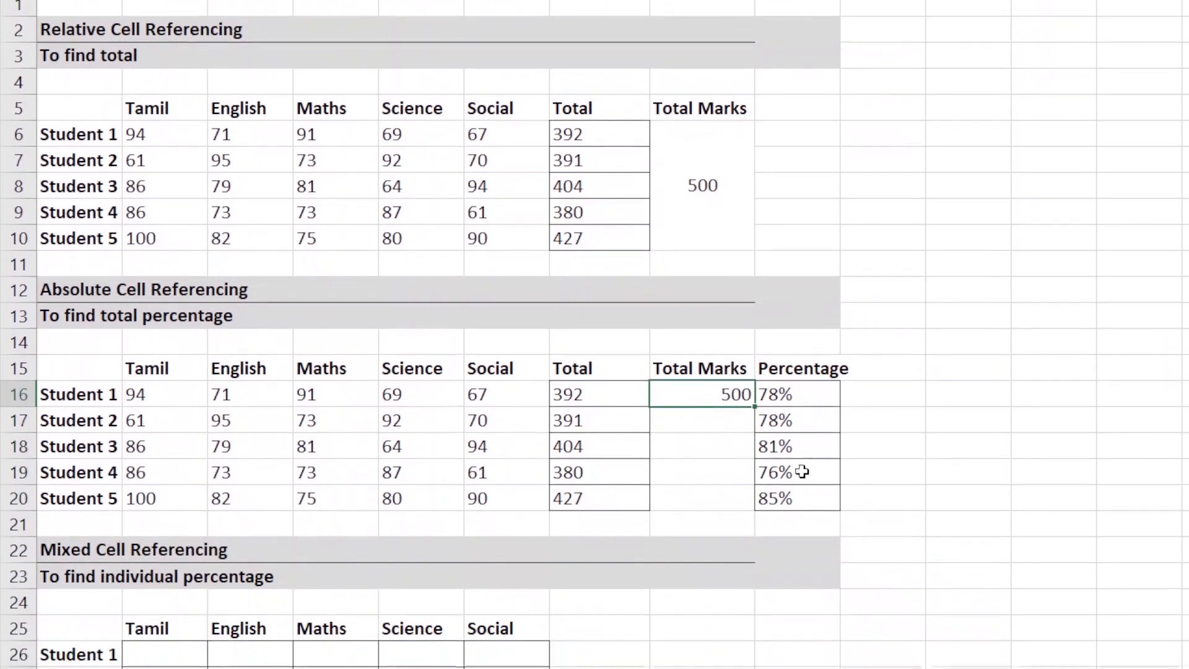
{"action": "double_click", "coordinate": [802, 472]}
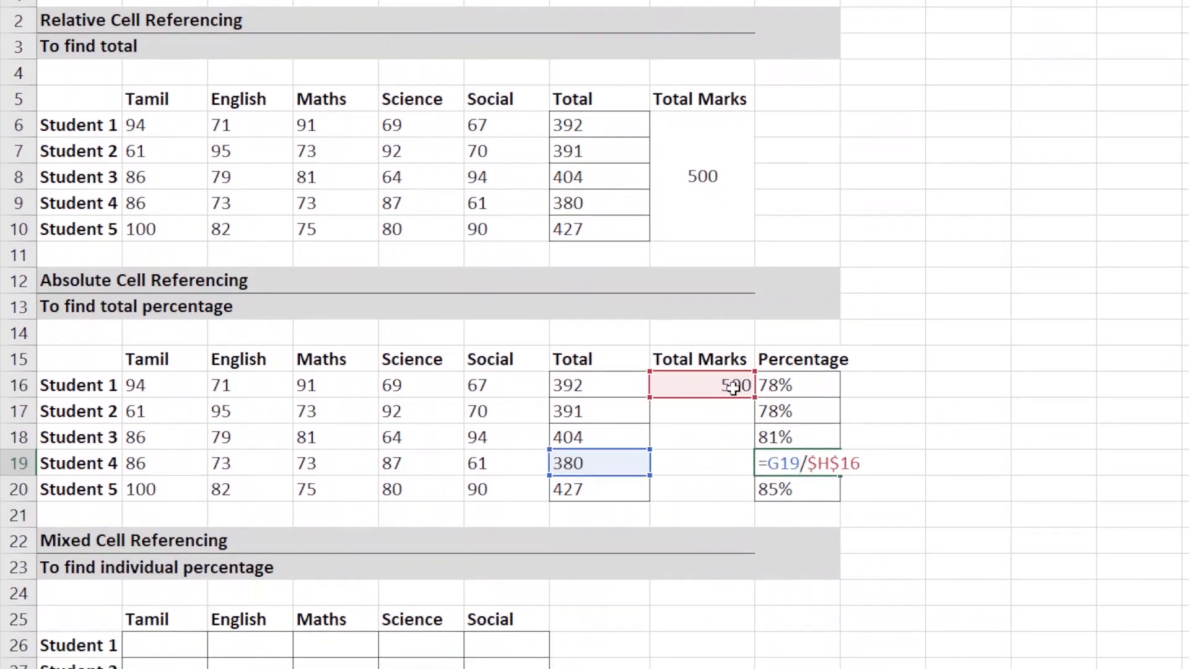
{"action": "key", "text": "Escape"}
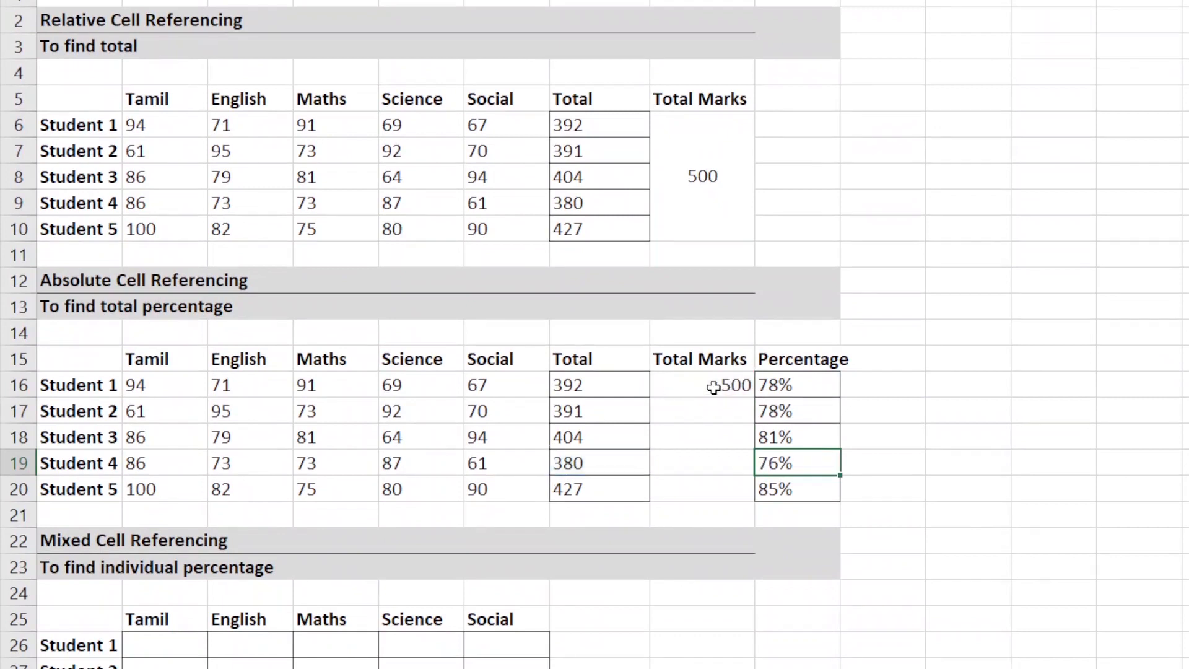
{"action": "left_click_drag", "start_coordinate": [709, 390], "coordinate": [681, 486]}
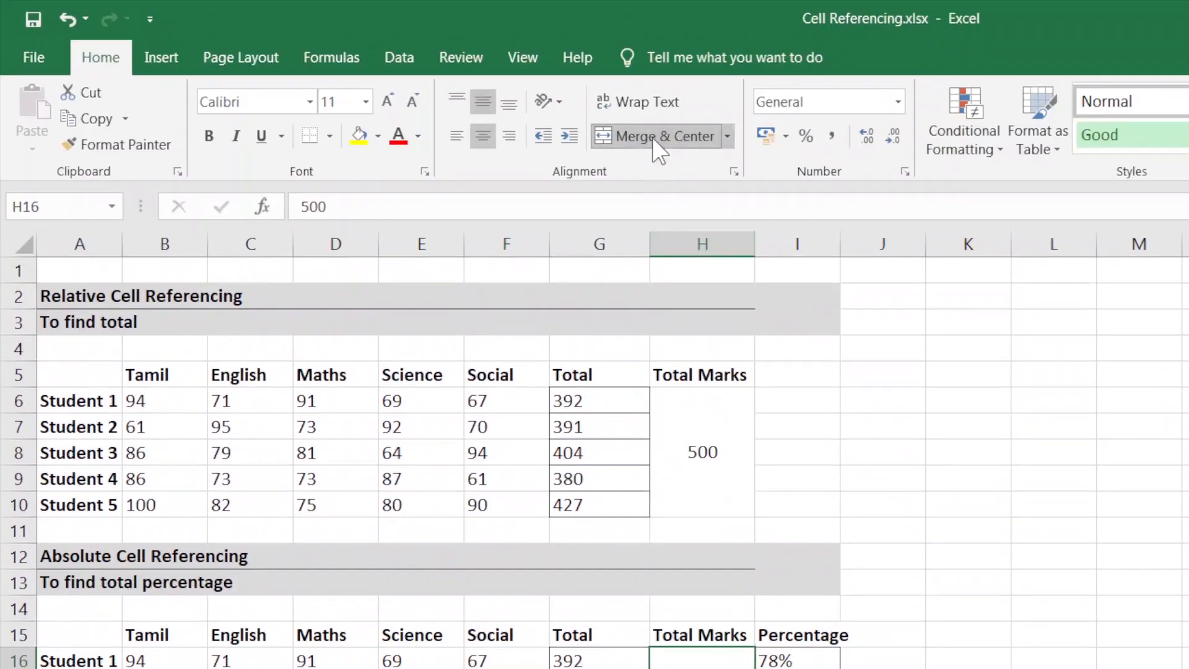
{"action": "left_click", "coordinate": [657, 10]}
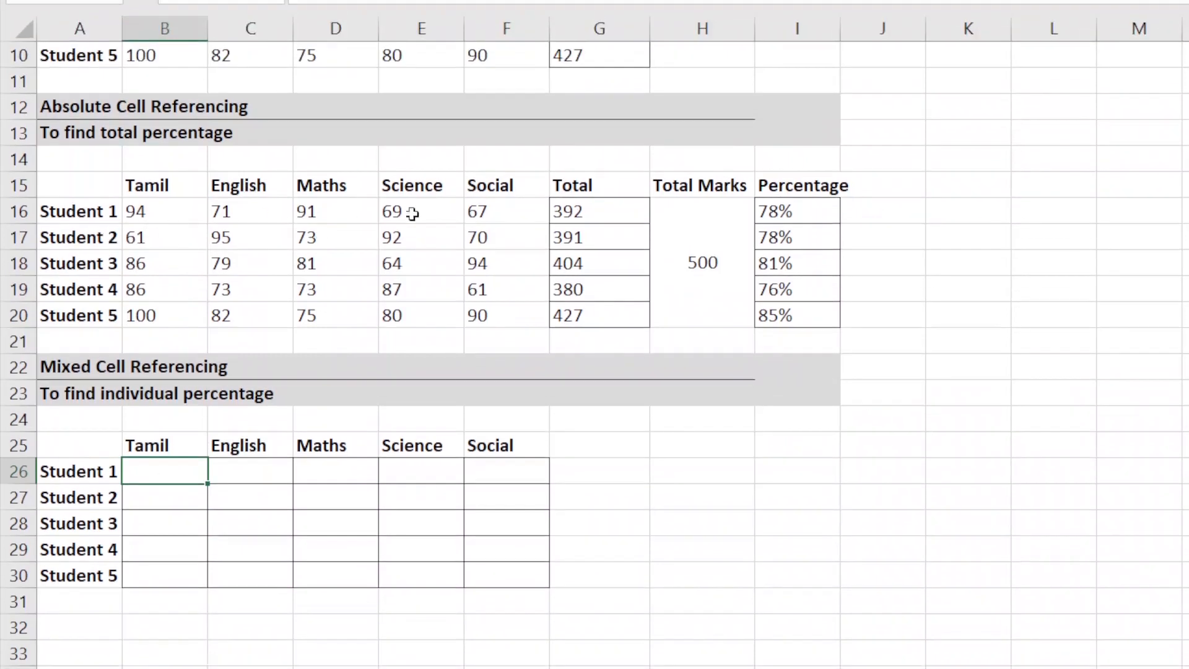
{"action": "left_click", "coordinate": [588, 213]}
{"action": "left_click", "coordinate": [608, 242]}
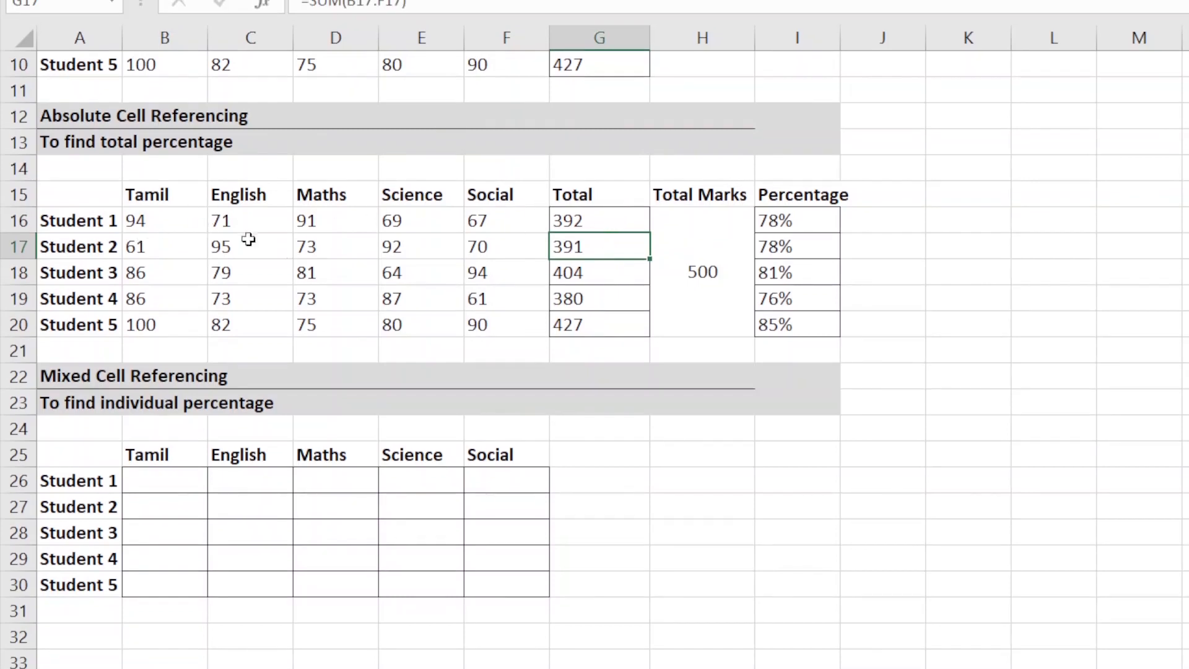
{"action": "left_click", "coordinate": [160, 227]}
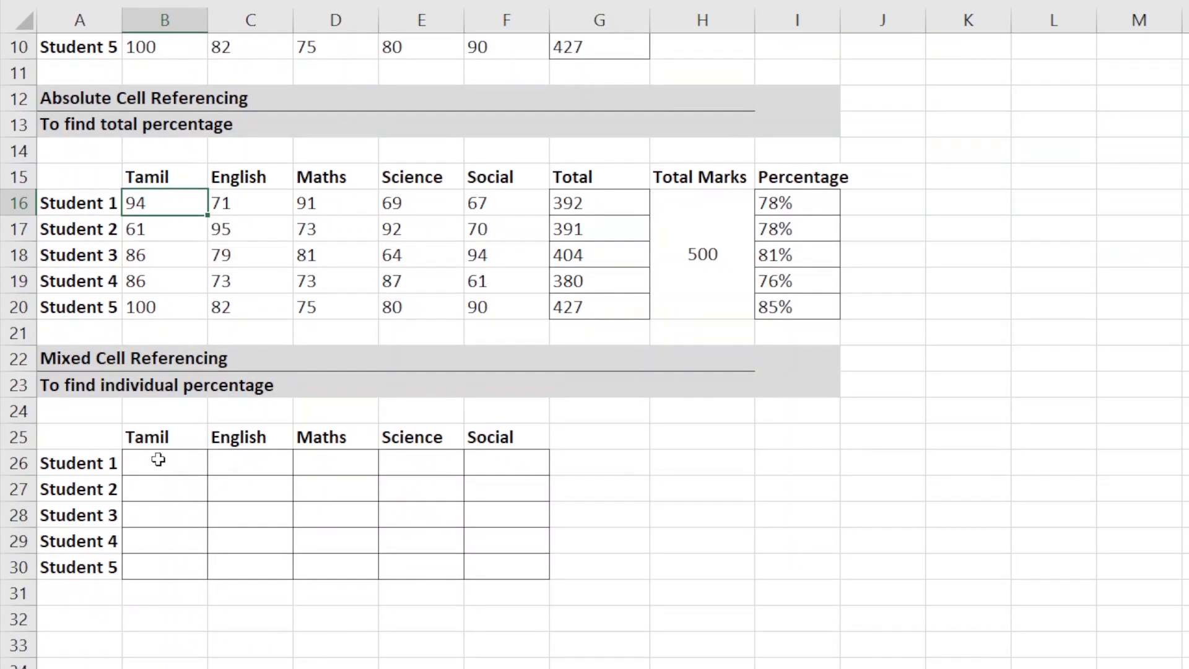
- Apply the Percentage number format to the individual percentage cells B26:F30
{"action": "left_click", "coordinate": [160, 526]}
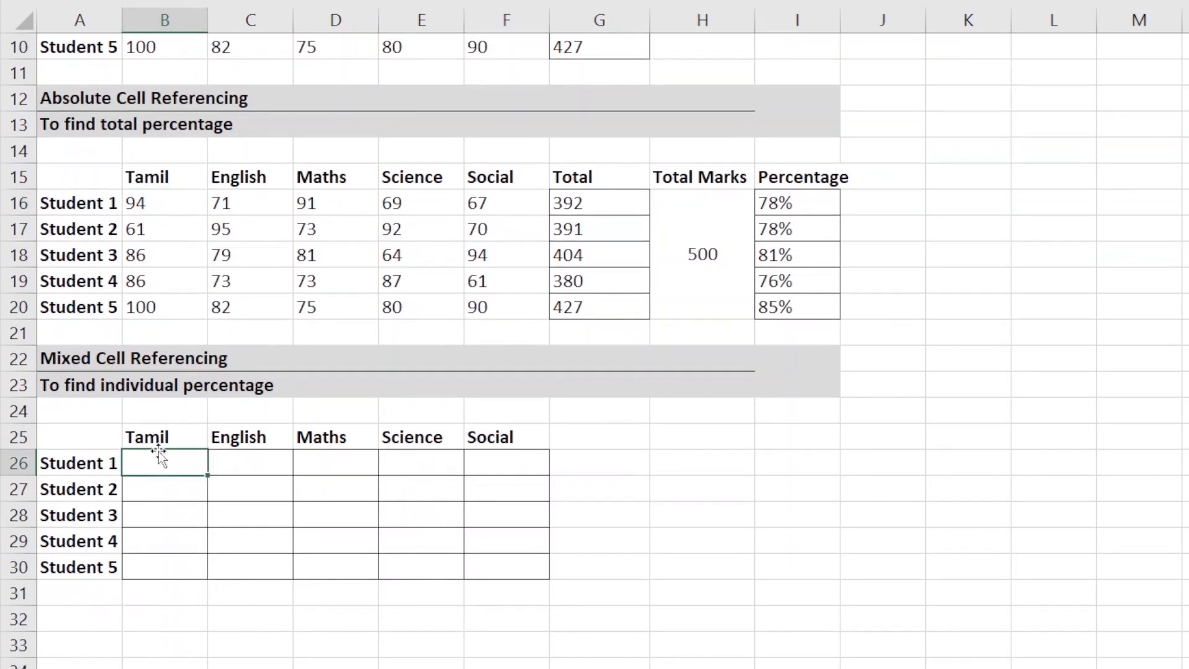
{"action": "left_click_drag", "start_coordinate": [164, 457], "coordinate": [496, 573]}
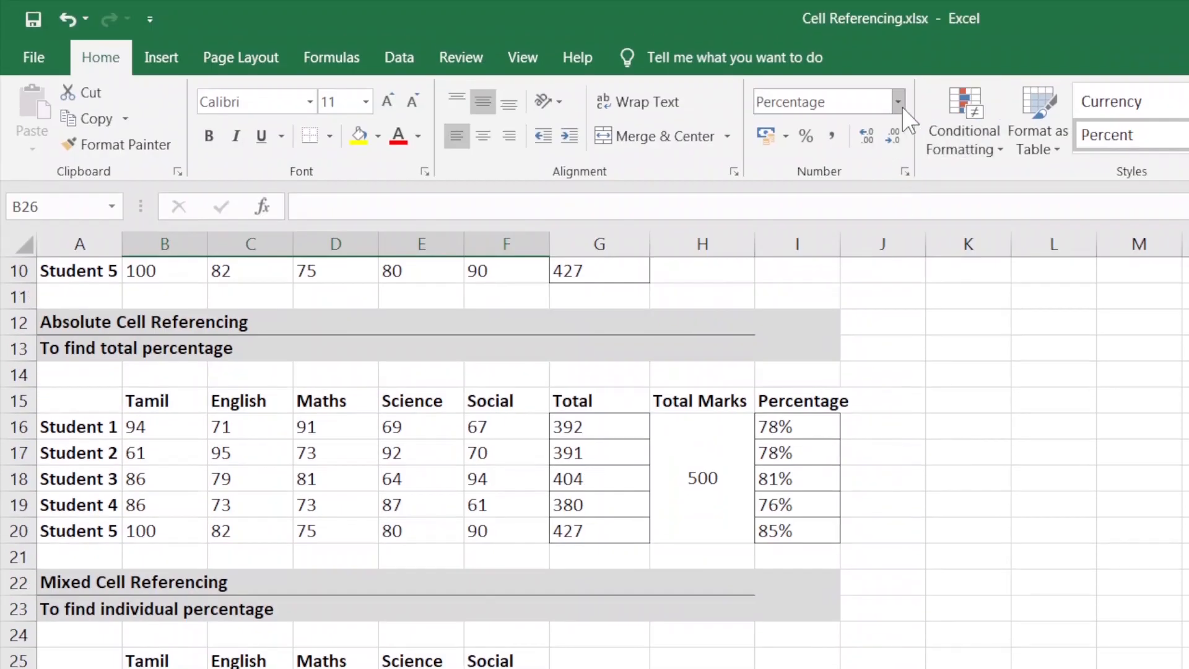
{"action": "left_click", "coordinate": [897, 6]}
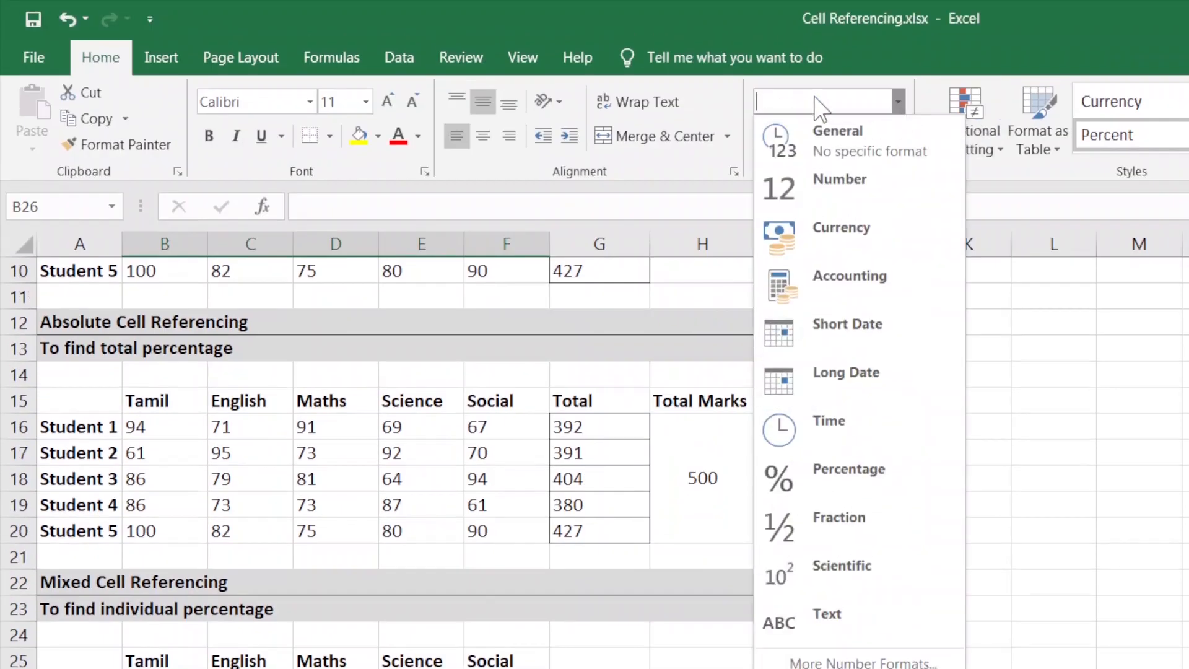
{"action": "left_click", "coordinate": [842, 469]}
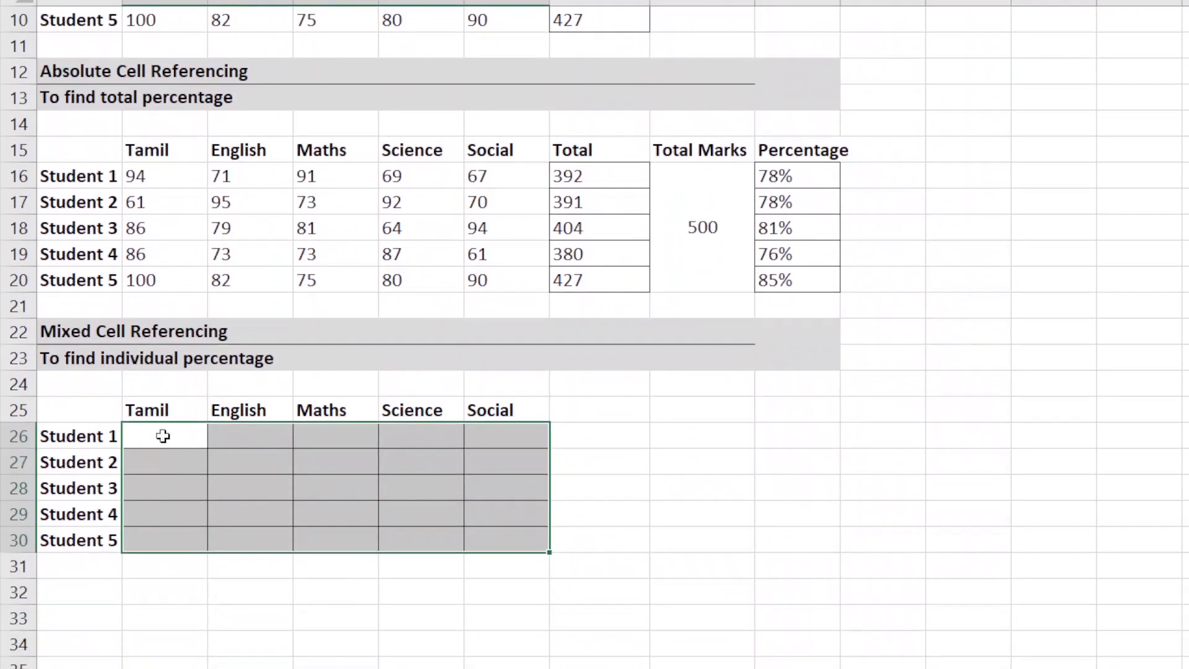
- Enter the formula =B16/$G$16 in B26, dividing Student 1's Tamil mark by an absolute reference to the total
{"action": "left_click", "coordinate": [163, 455]}
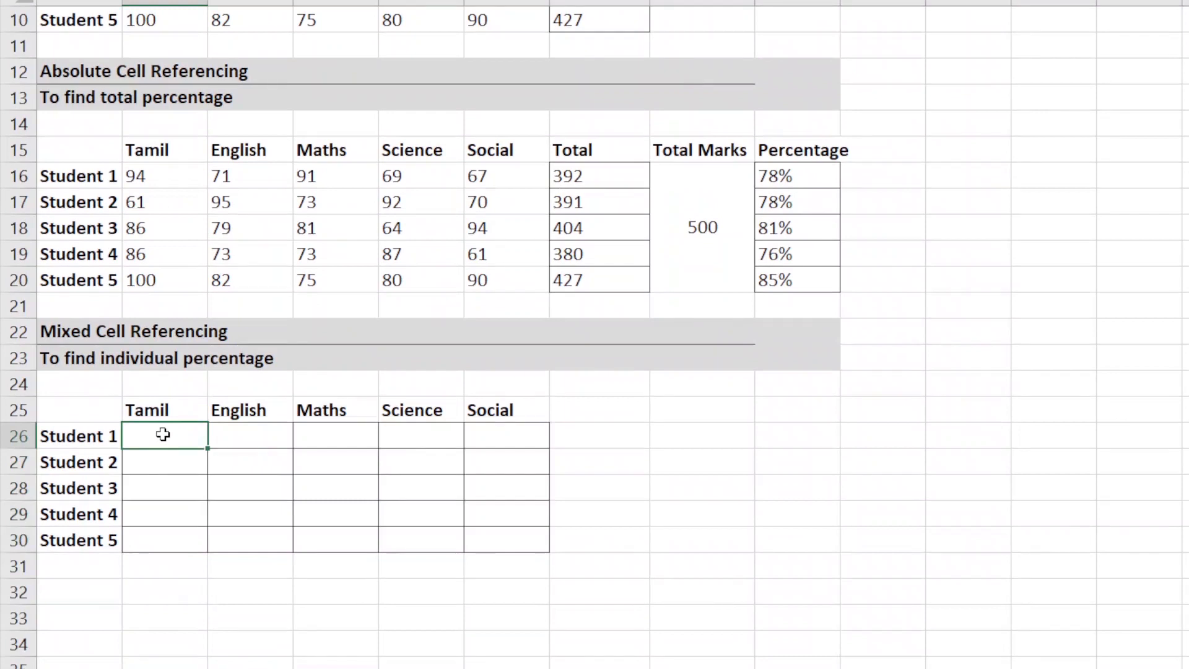
{"action": "type", "text": "="}
{"action": "left_click", "coordinate": [156, 177]}
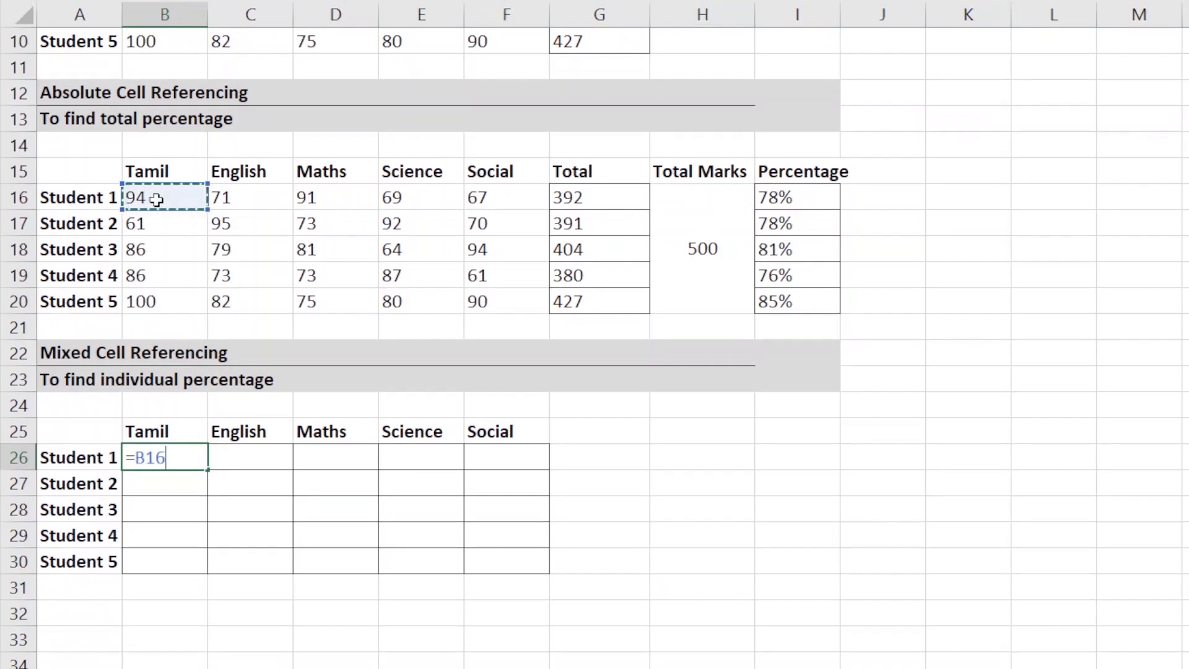
{"action": "type", "text": "/"}
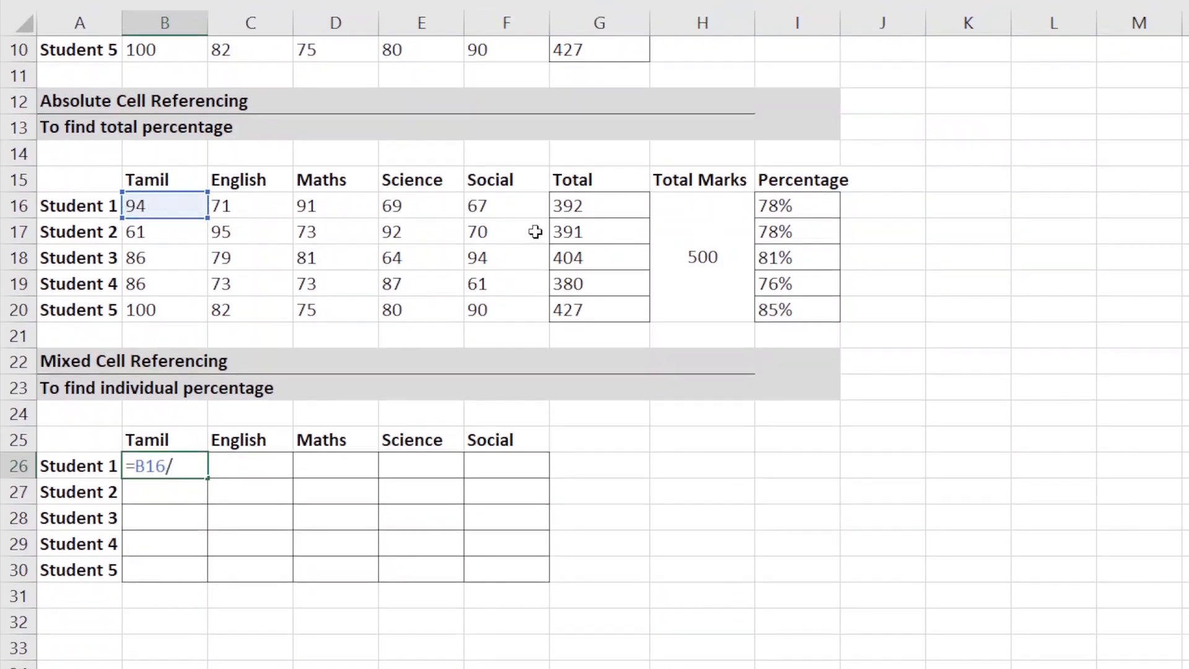
{"action": "left_click", "coordinate": [579, 203]}
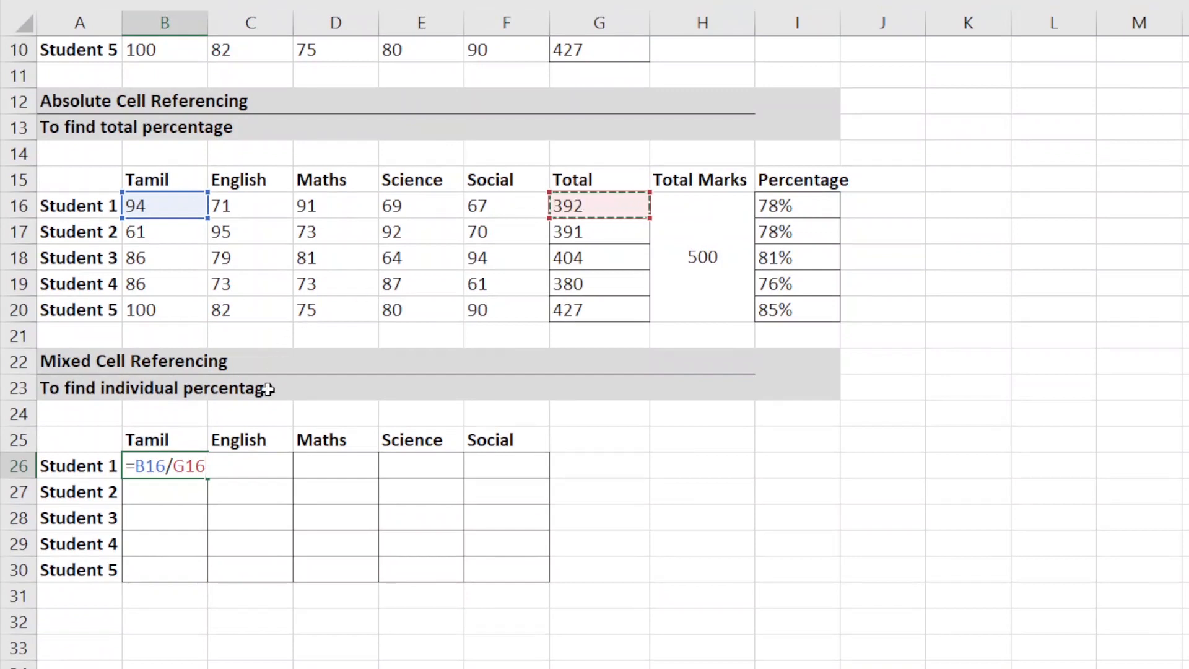
{"action": "key", "text": "F4"}
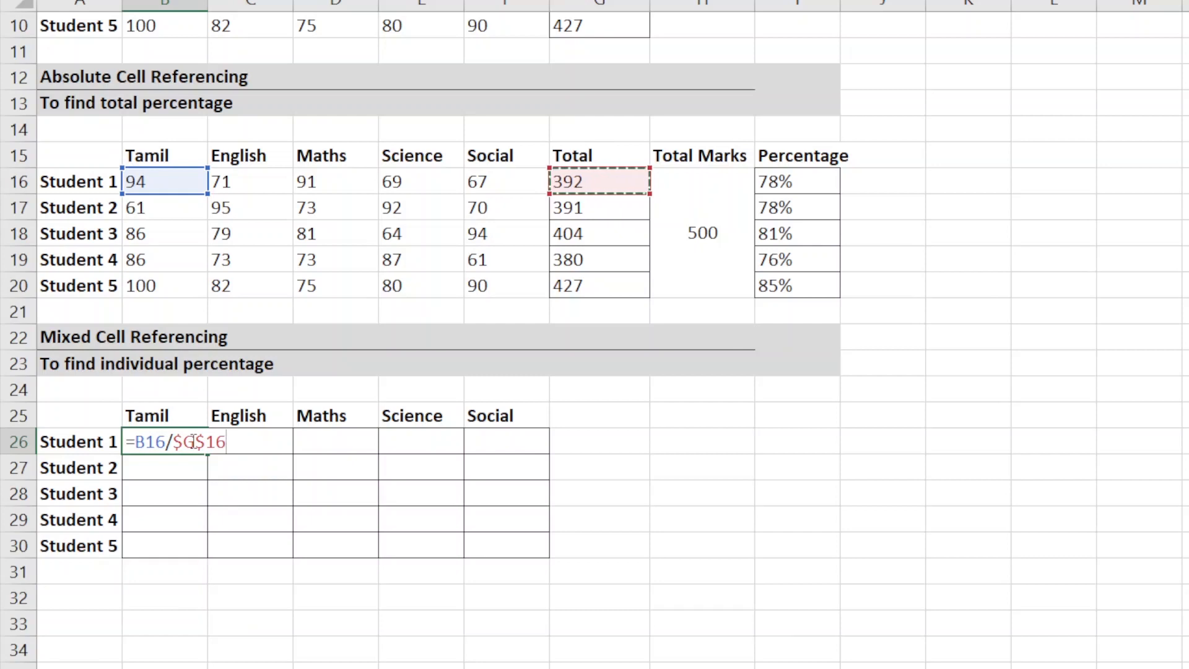
{"action": "key", "text": "ctrl+Return"}
- Fill B26's formula across to F26 and down through row 30 for all students and subjects
{"action": "left_click_drag", "start_coordinate": [212, 453], "coordinate": [519, 463]}
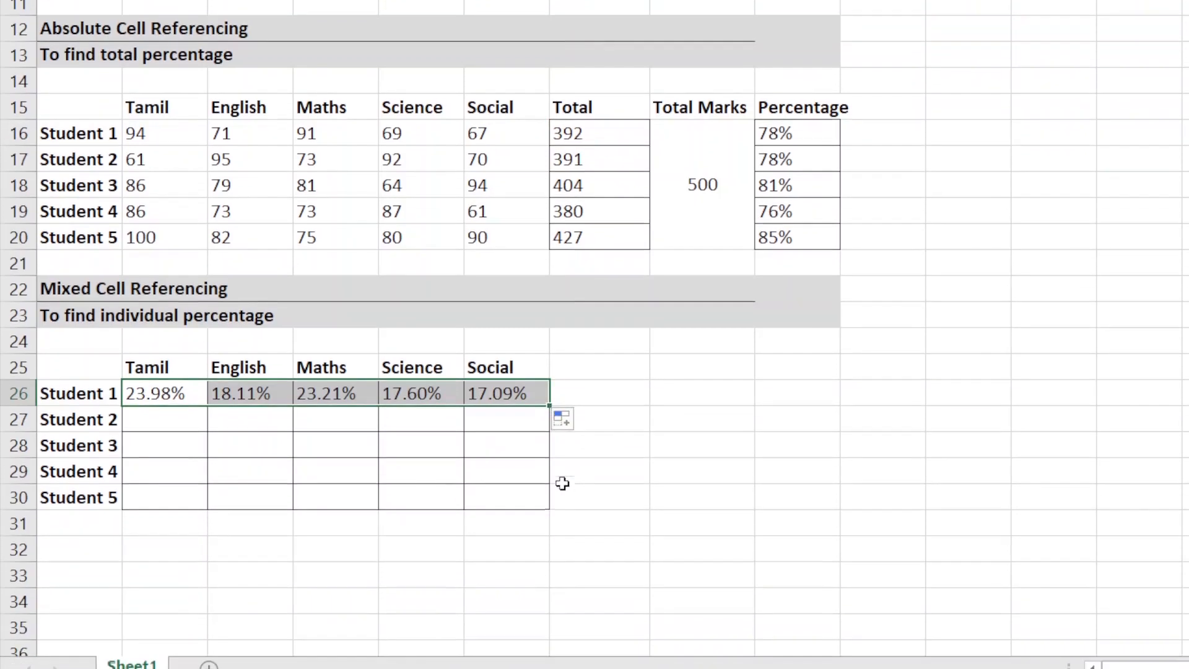
{"action": "left_click_drag", "start_coordinate": [548, 379], "coordinate": [538, 480]}
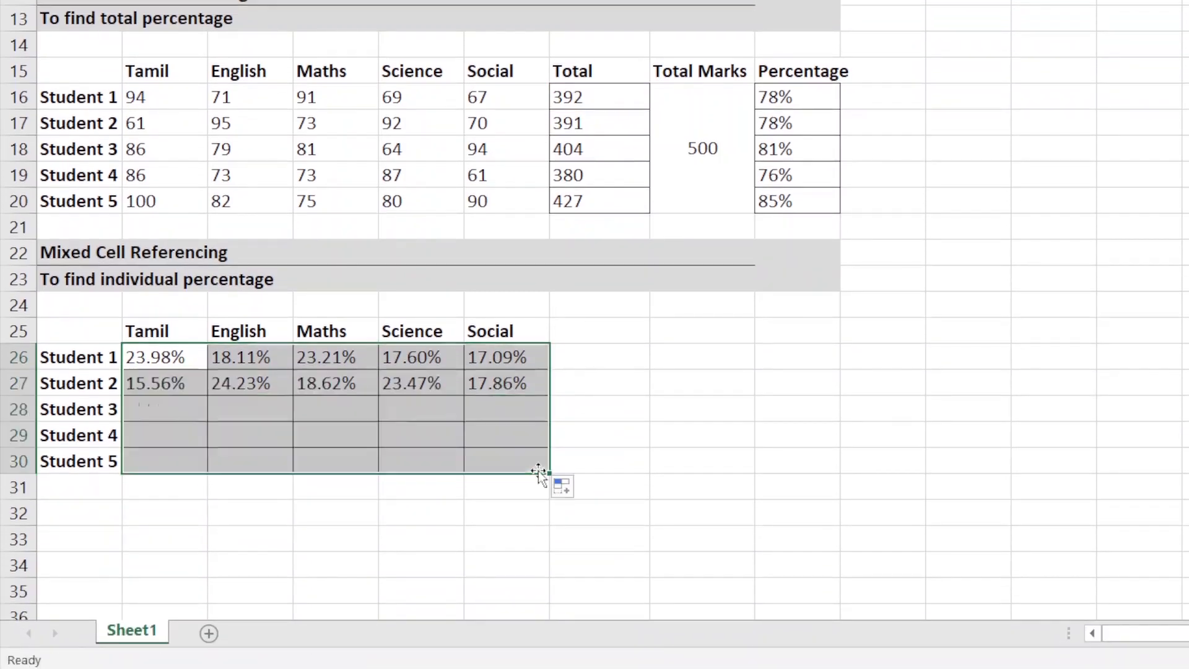
{"action": "left_click", "coordinate": [452, 390]}
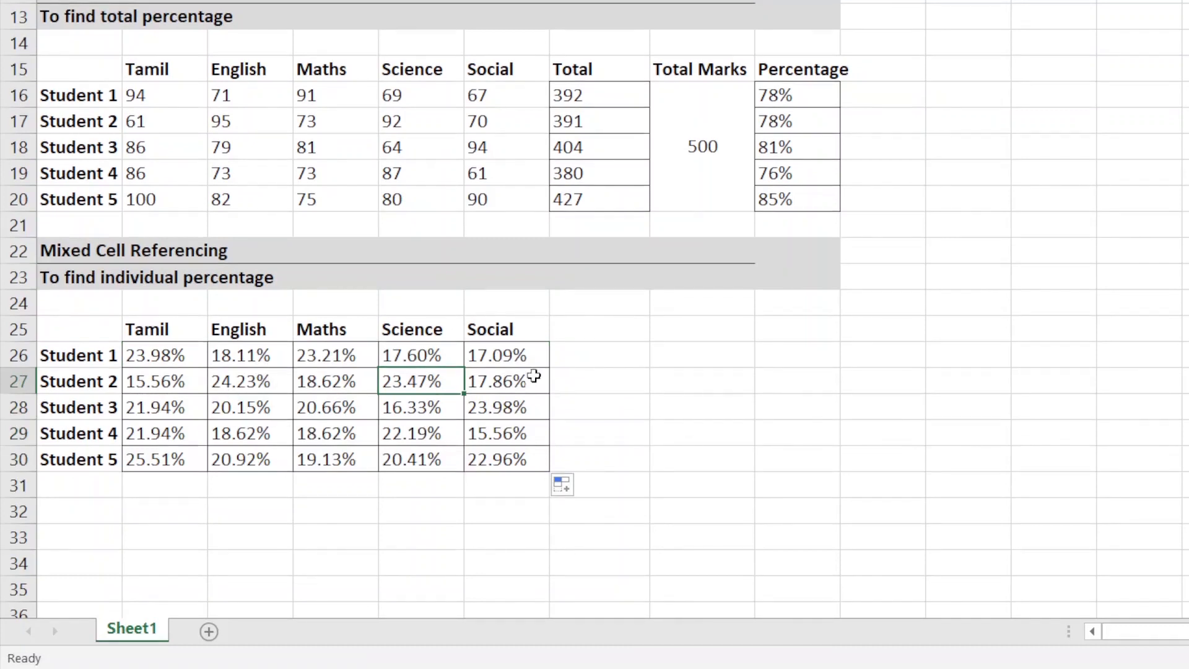
- Sum Student 1's individual percentages with AutoSum in G26 and fill the sum down to G30
{"action": "left_click", "coordinate": [567, 359]}
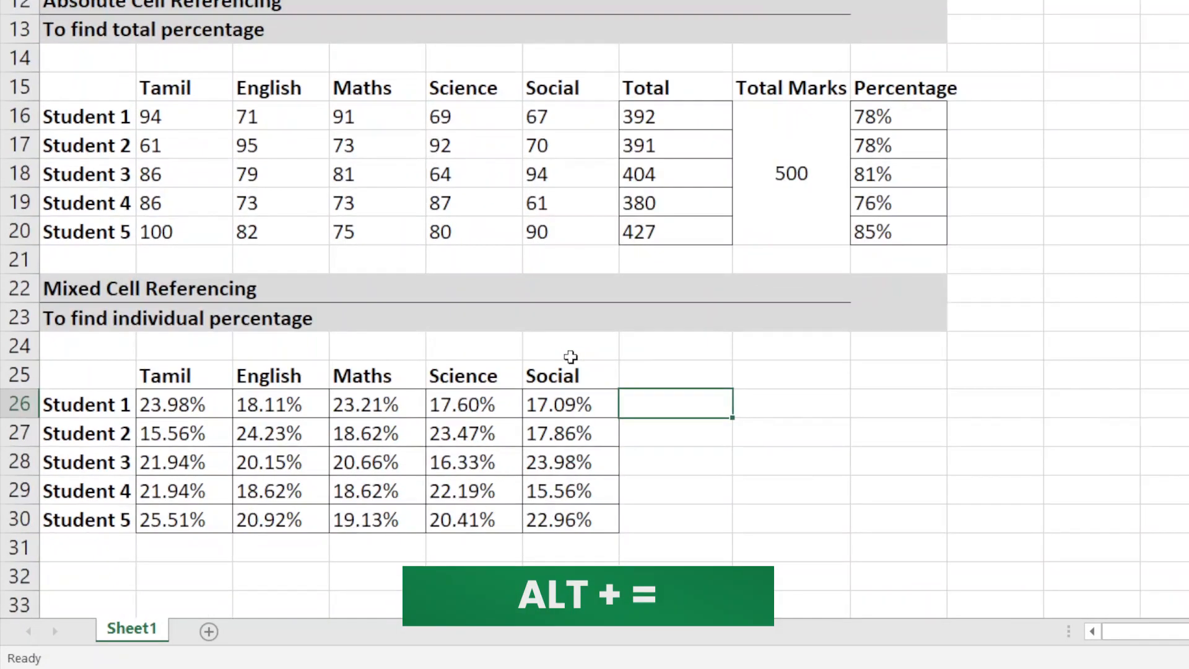
{"action": "key", "text": "alt+equal"}
{"action": "key", "text": "Return"}
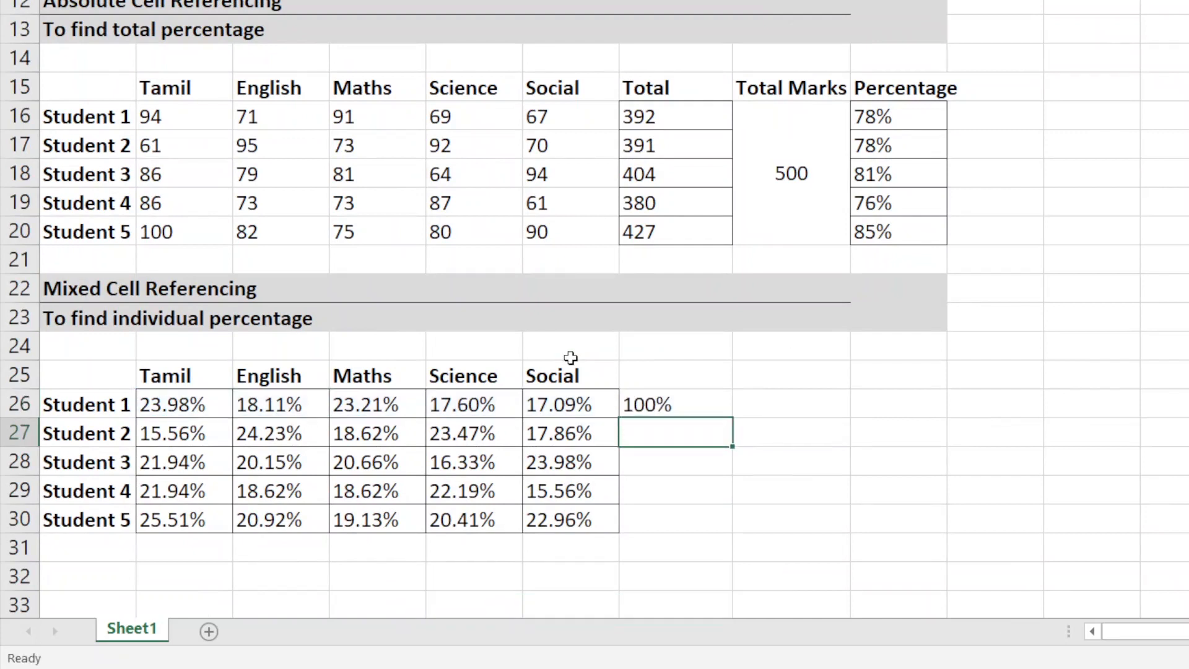
{"action": "left_click", "coordinate": [712, 410]}
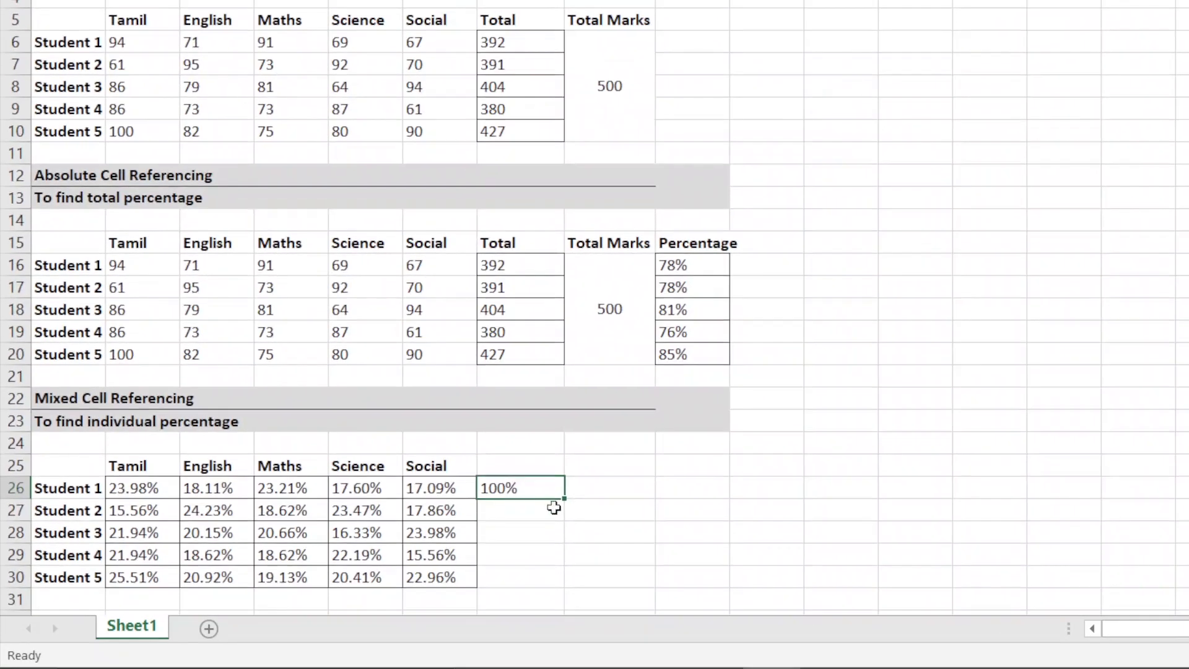
{"action": "left_click_drag", "start_coordinate": [564, 498], "coordinate": [565, 585]}
- Examine the percentage sums in G27 and G28 and which cells D27's formula refers to, leaving it unedited
{"action": "left_click", "coordinate": [520, 535]}
{"action": "left_click", "coordinate": [523, 511]}
{"action": "left_click", "coordinate": [519, 536]}
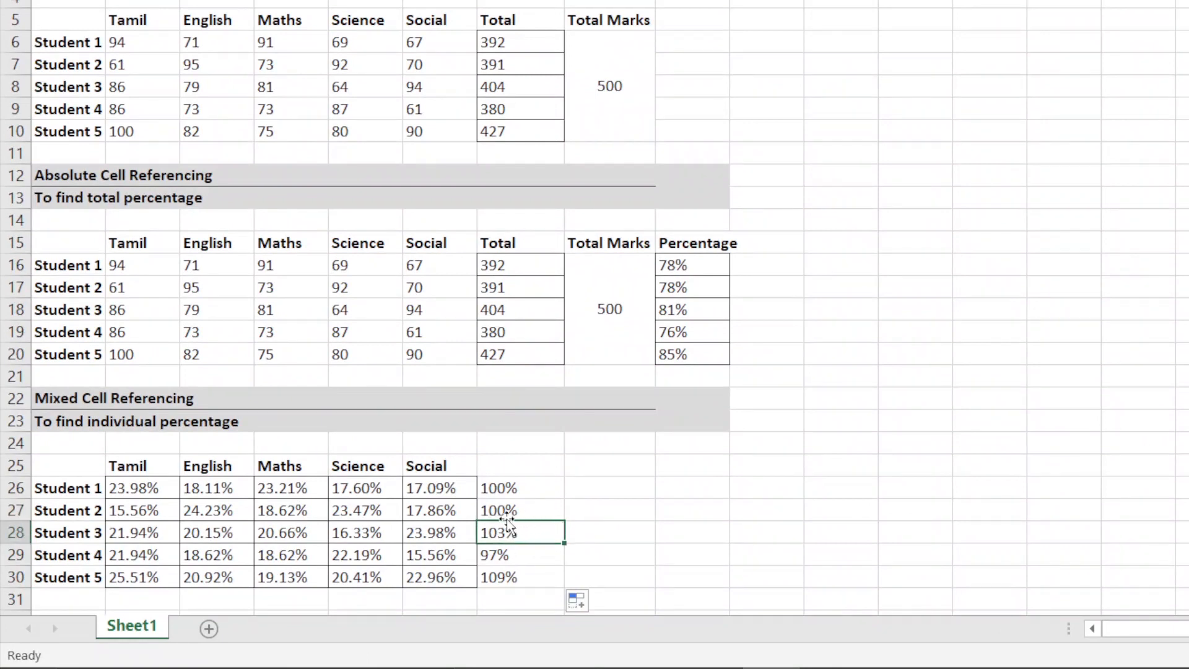
{"action": "left_click", "coordinate": [297, 510]}
{"action": "double_click", "coordinate": [299, 511]}
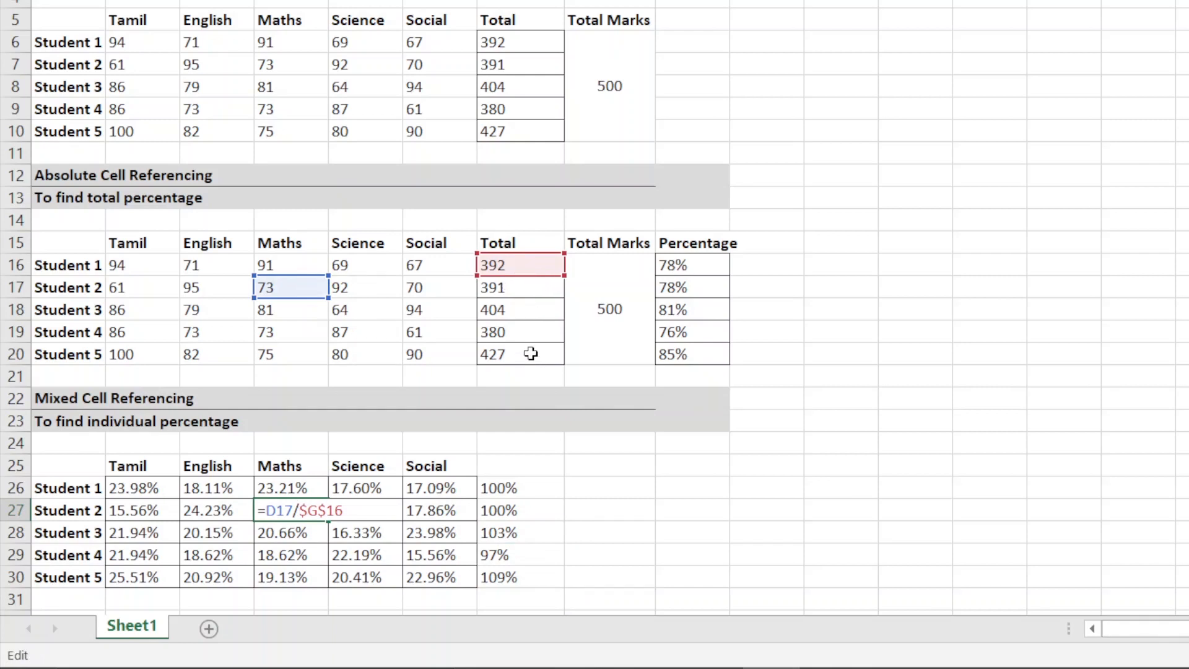
{"action": "key", "text": "Return"}
- Change the total reference in B26 to the mixed reference $G16 and fill the formula across B26:F30
{"action": "left_click", "coordinate": [142, 489]}
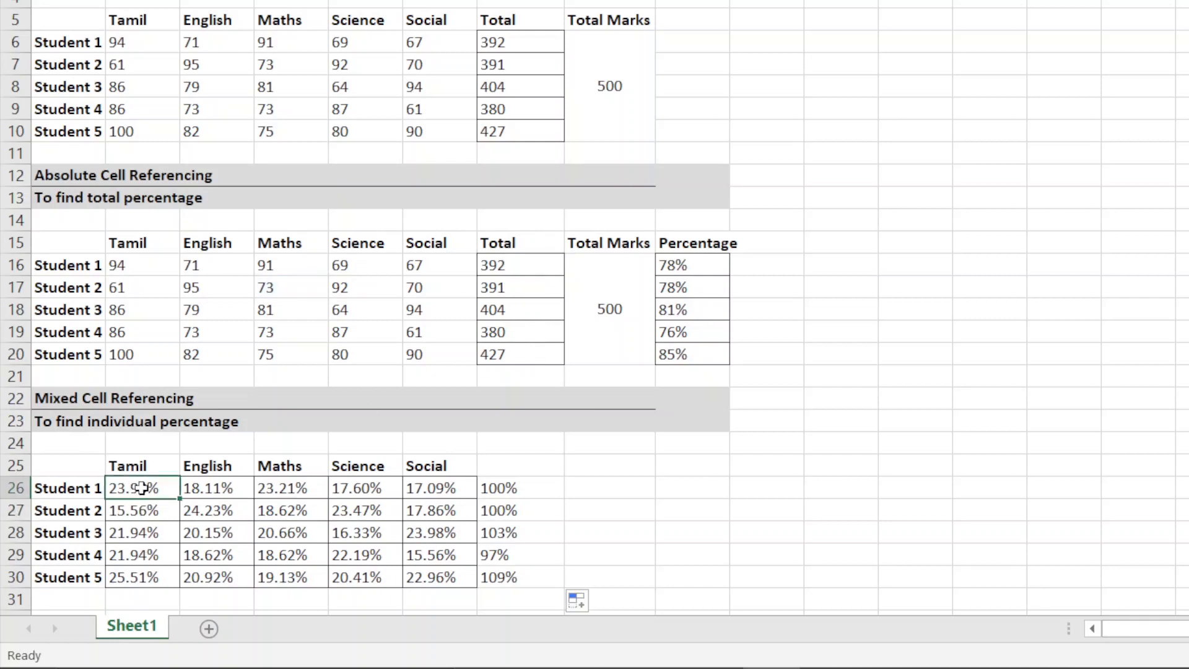
{"action": "double_click", "coordinate": [142, 490]}
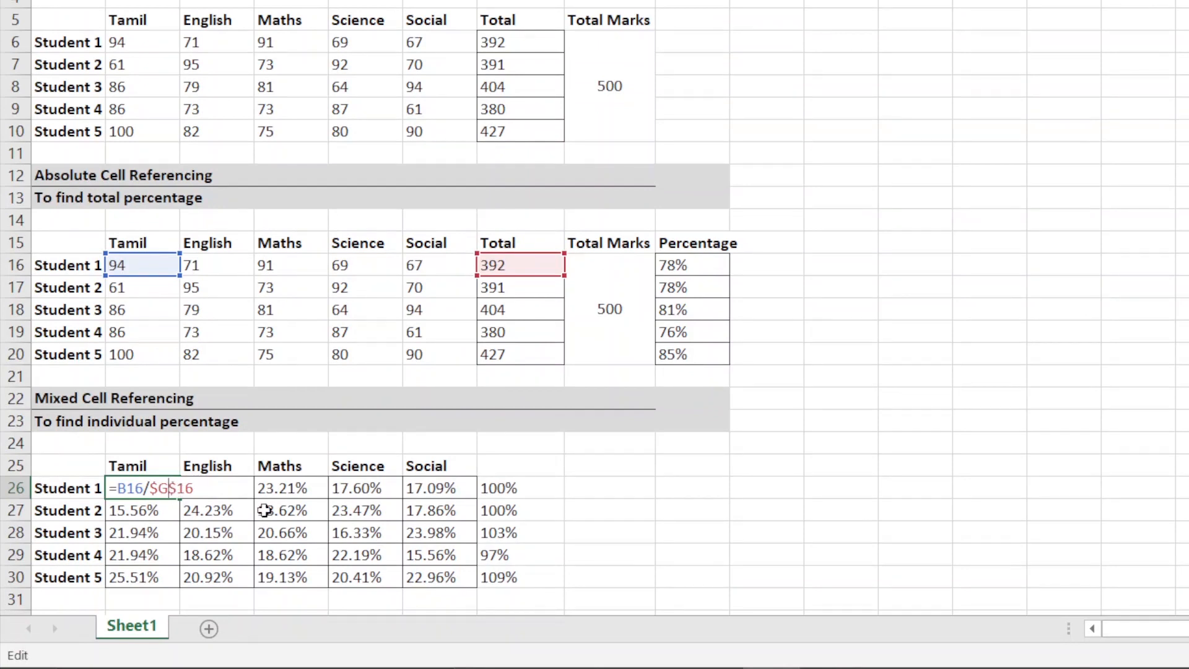
{"action": "key", "text": "F4"}
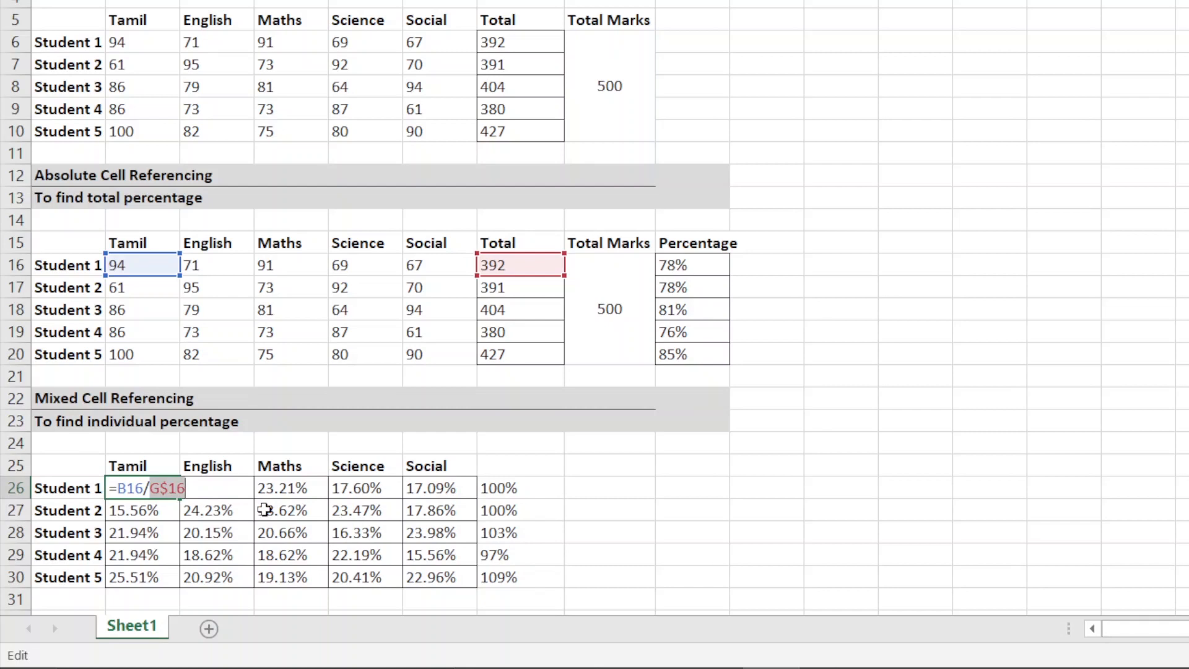
{"action": "key", "text": "F4"}
{"action": "key", "text": "Return"}
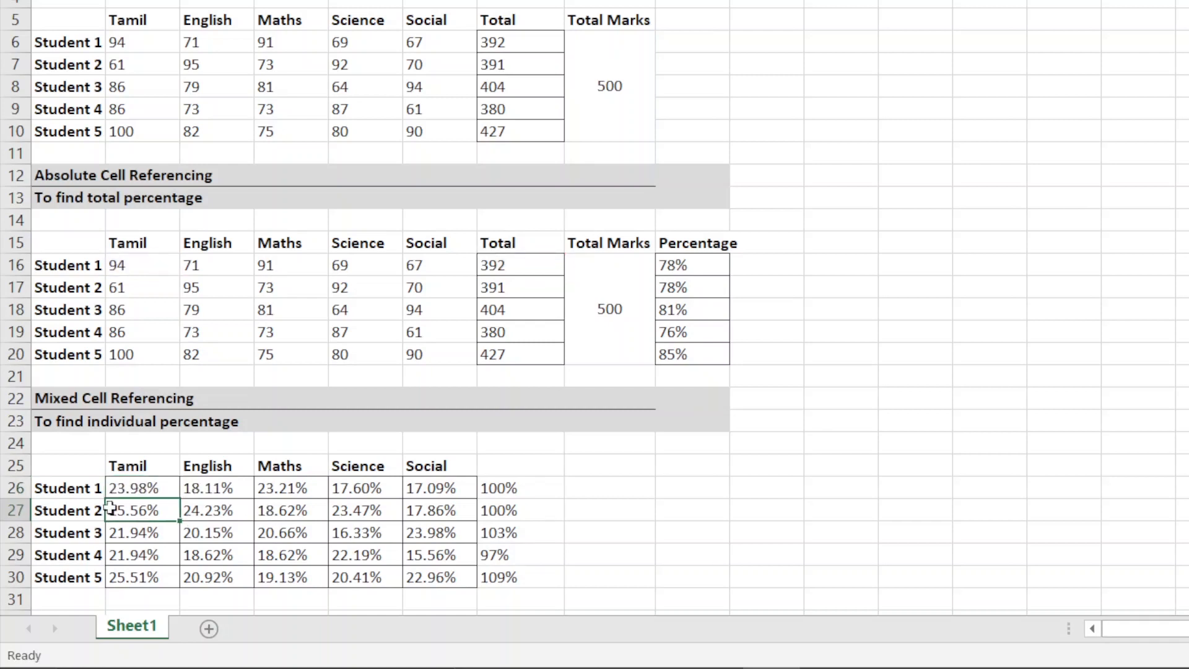
{"action": "left_click", "coordinate": [132, 487]}
{"action": "left_click_drag", "start_coordinate": [177, 499], "coordinate": [473, 579]}
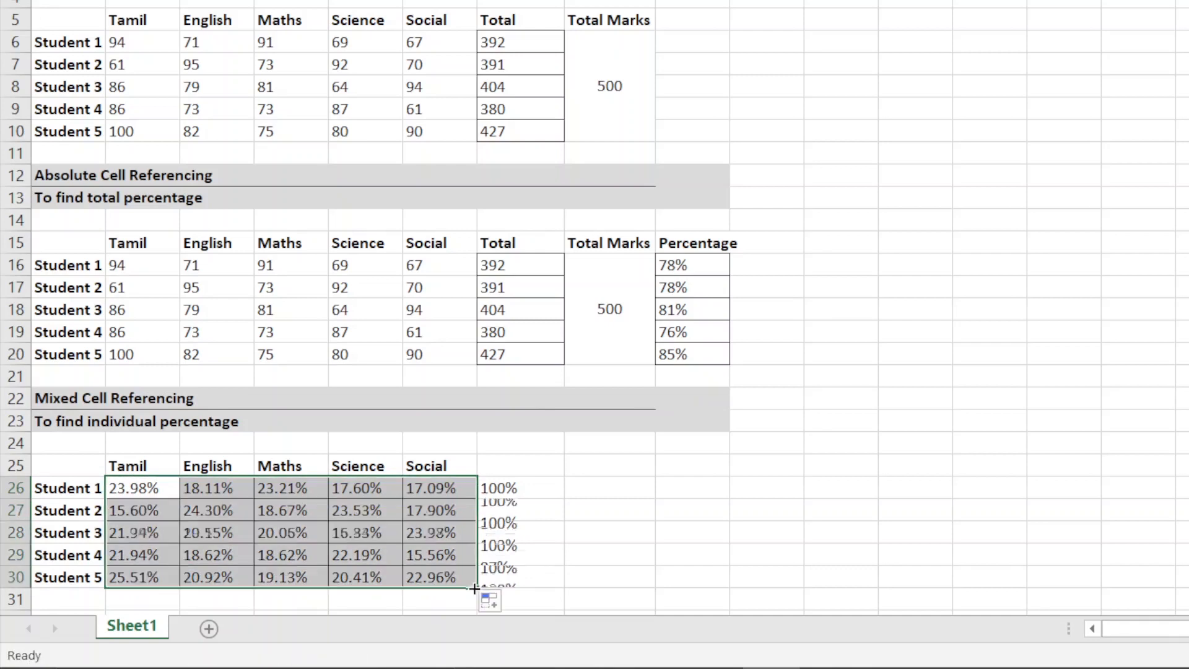
- Examine the percentage sums in G26:G30 and the cells referenced by the formulas in E28 and D30, leaving everything unedited
{"action": "left_click", "coordinate": [579, 539]}
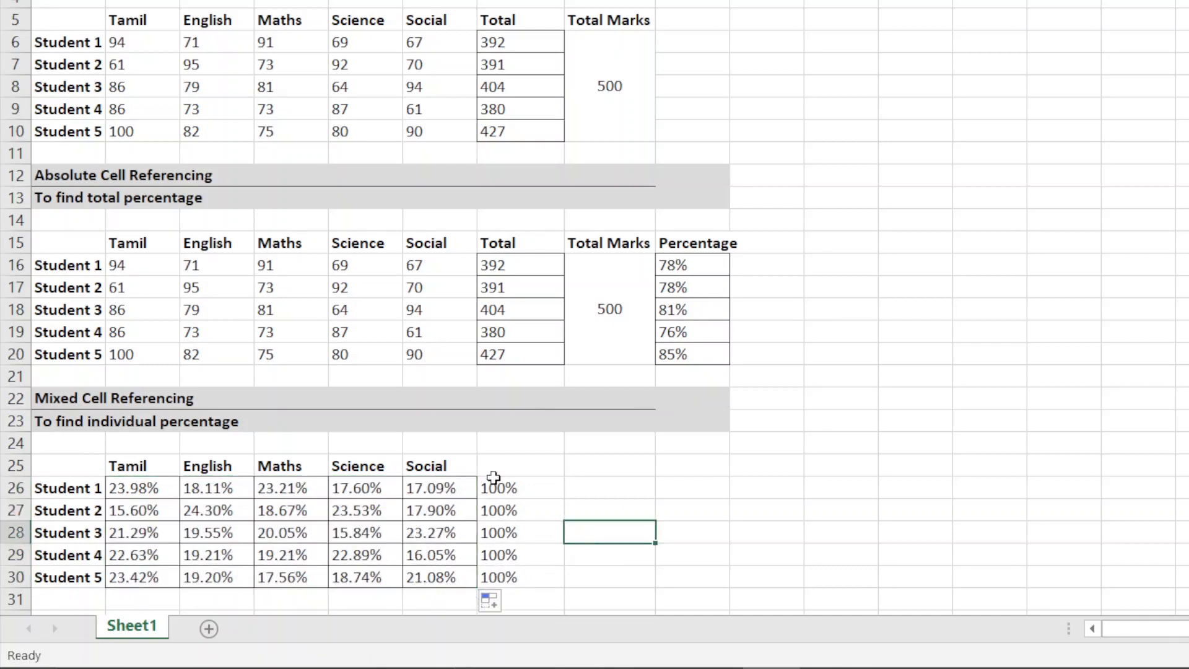
{"action": "left_click", "coordinate": [523, 581]}
{"action": "left_click_drag", "start_coordinate": [529, 495], "coordinate": [525, 563]}
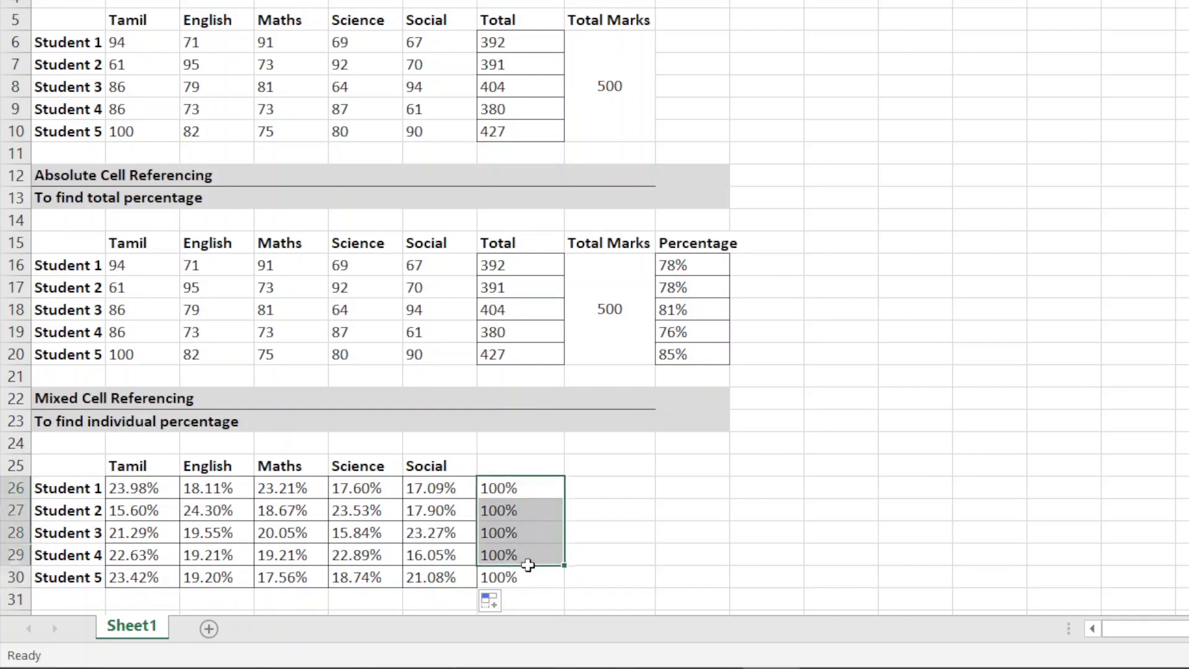
{"action": "left_click", "coordinate": [582, 511]}
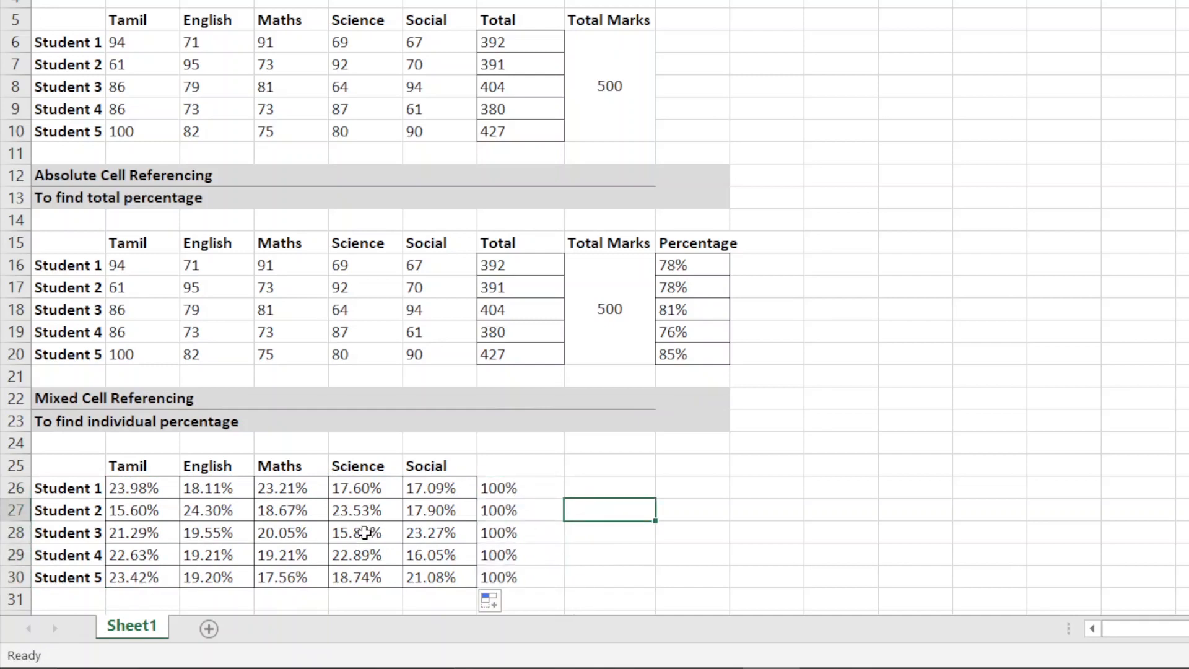
{"action": "double_click", "coordinate": [364, 536]}
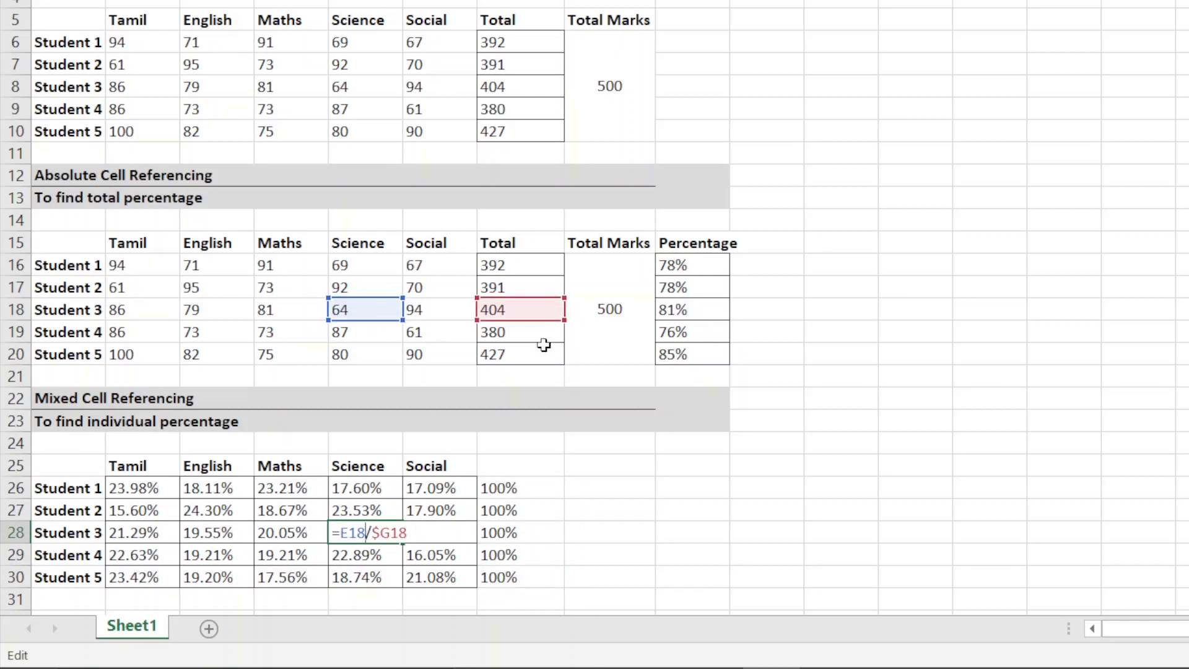
{"action": "key", "text": "Return"}
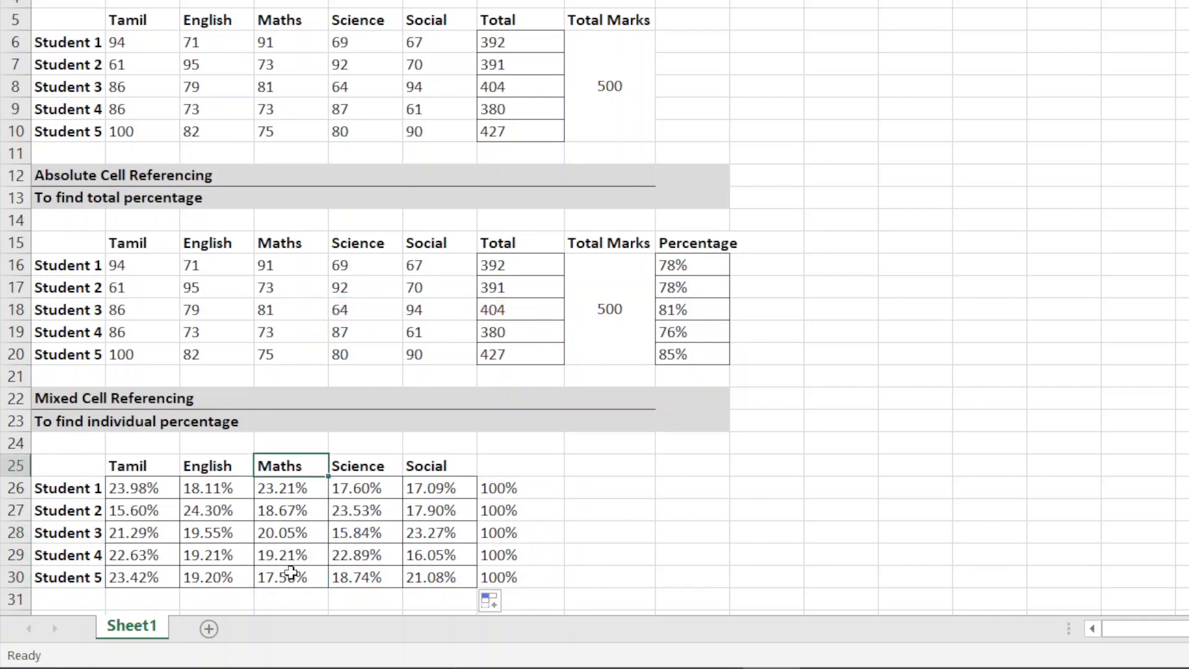
{"action": "double_click", "coordinate": [292, 574]}
{"action": "key", "text": "Return"}
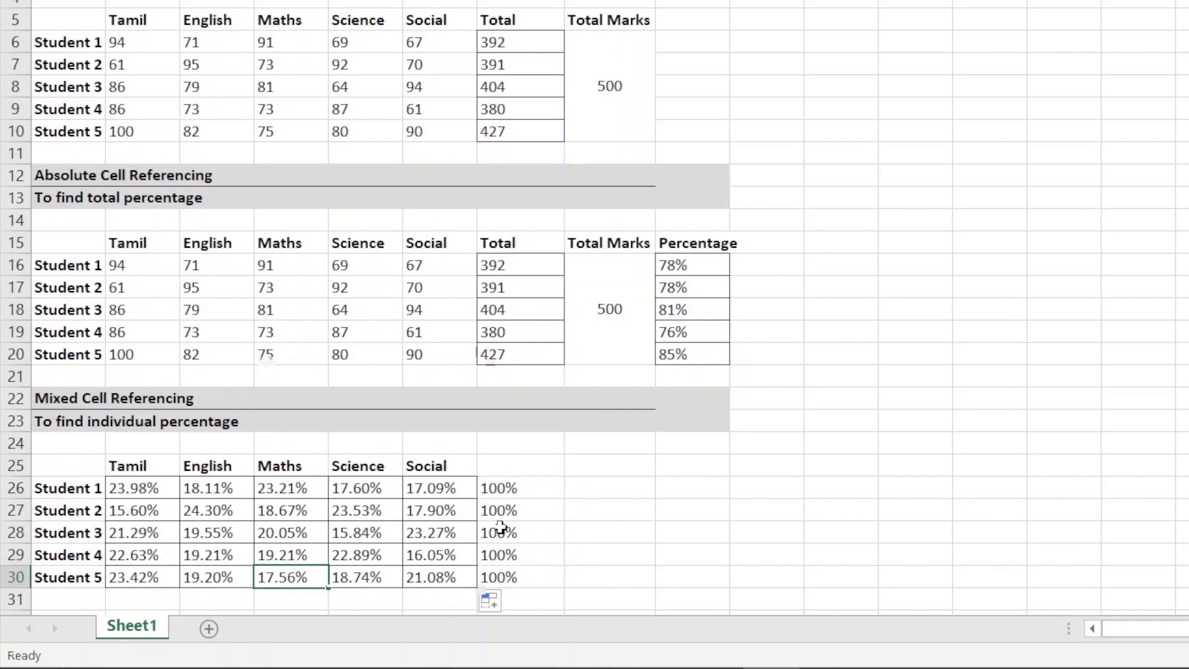
- Clear the percentage sums from G26:G30 beside the individual percentage table
{"action": "left_click_drag", "start_coordinate": [512, 489], "coordinate": [544, 588]}
{"action": "key", "text": "Delete"}
{"action": "left_click", "coordinate": [594, 495]}
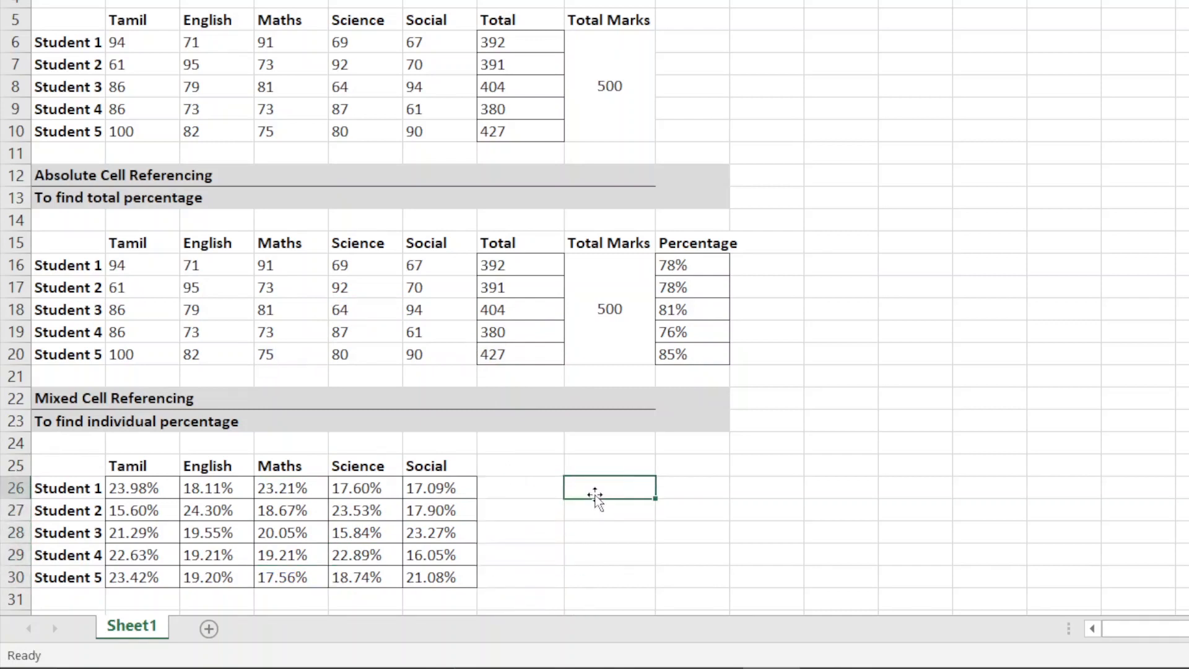